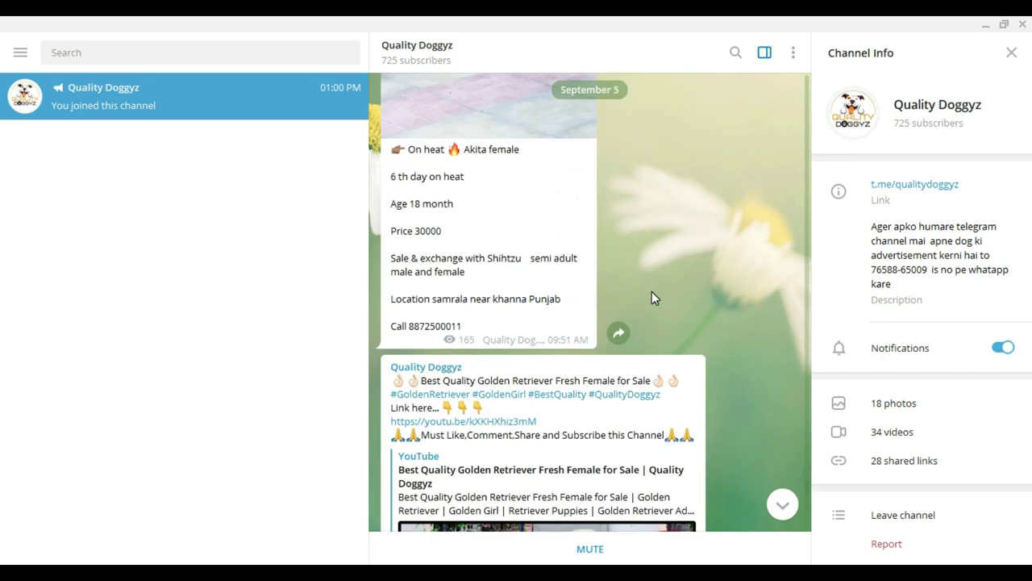
scroll(652, 294, up, 15)
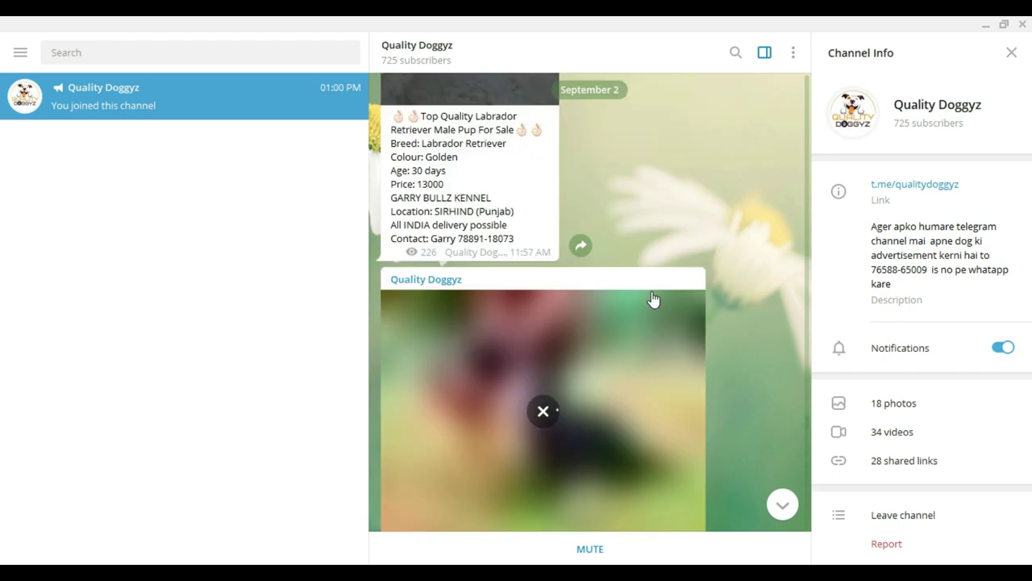
Browse the channel's older dog sale posts and copy the form's bit.ly link from the sticky note
scroll(651, 297, down, 15)
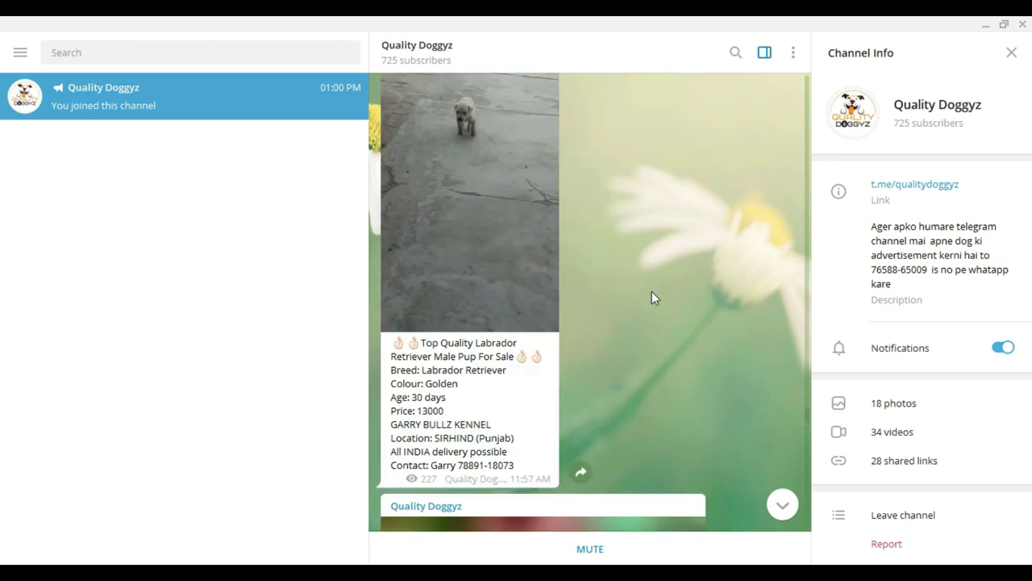
scroll(652, 297, down, 15)
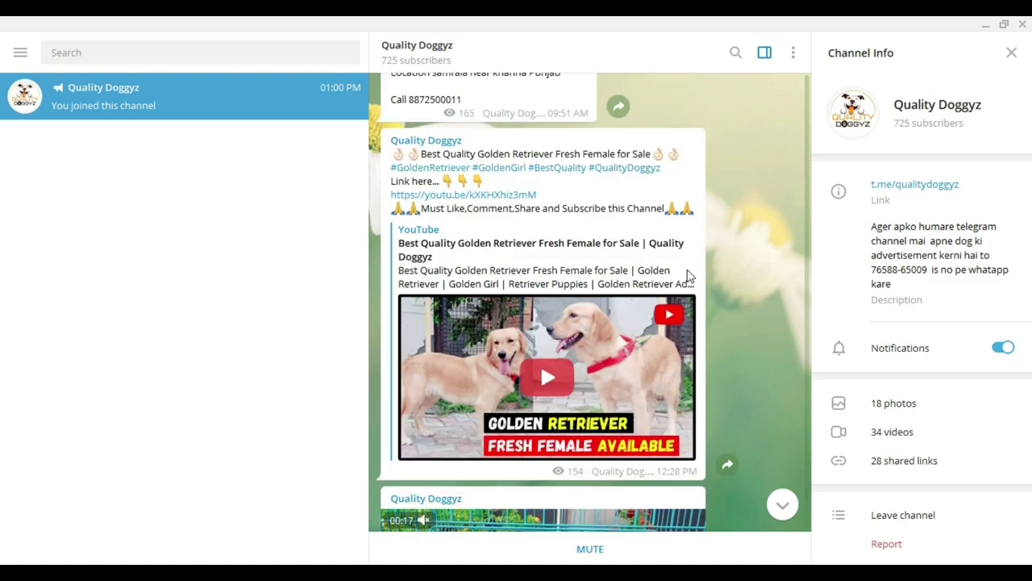
scroll(752, 324, down, 1)
scroll(743, 318, down, 10)
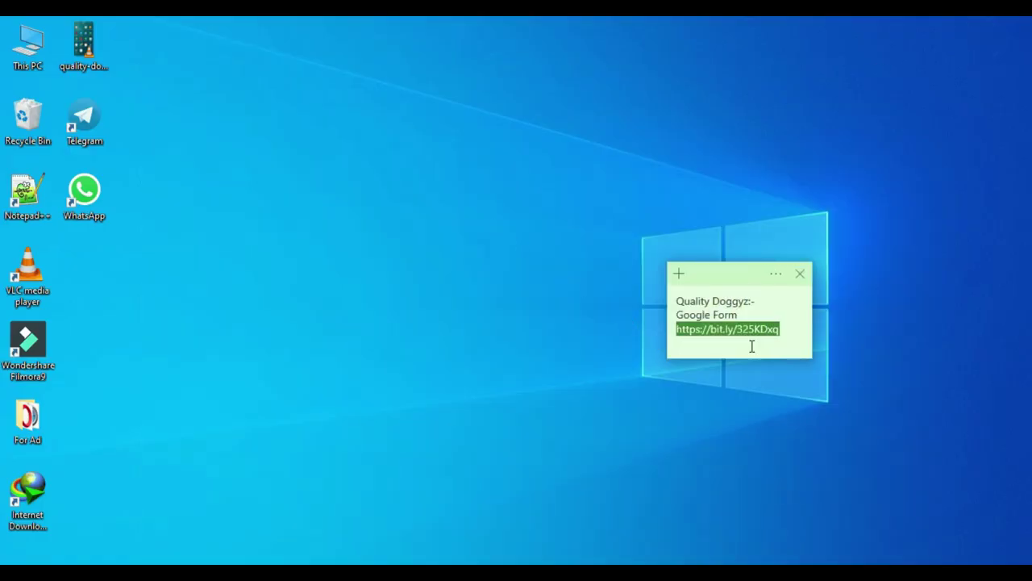
right_click(751, 330)
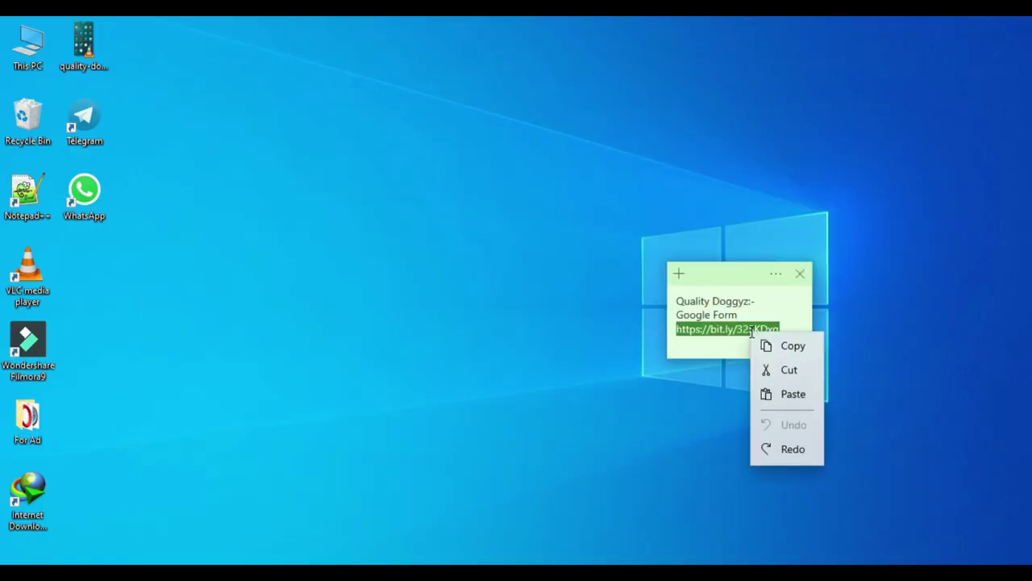
click(794, 347)
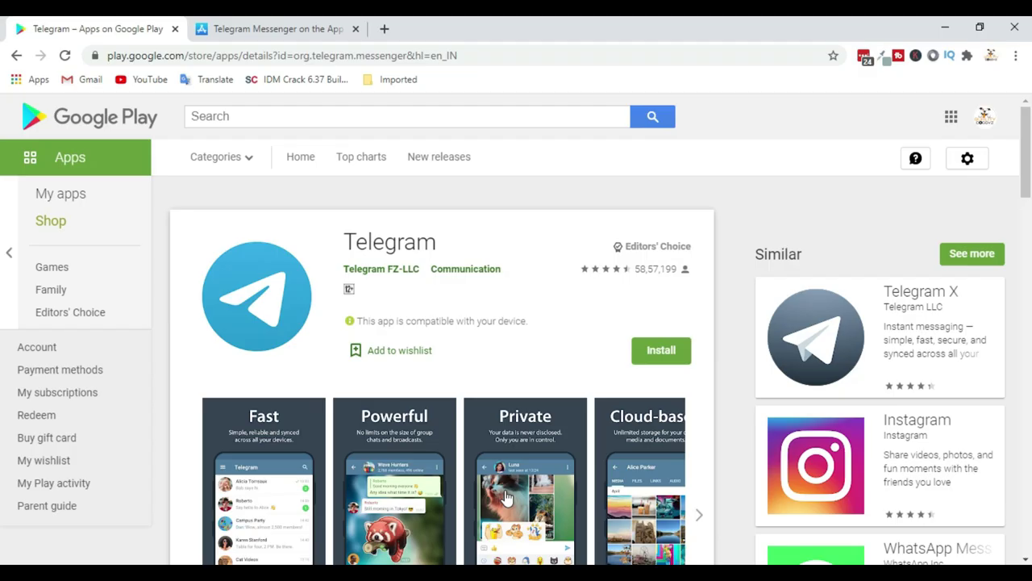
Load the copied bit.ly form link in a new Chrome tab
click(529, 564)
click(385, 30)
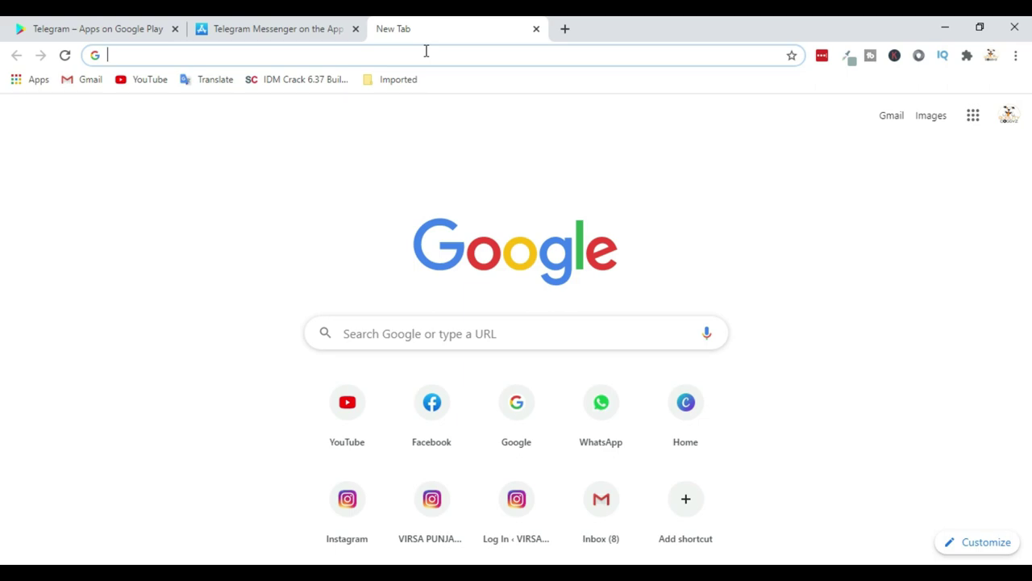
key(ctrl+v)
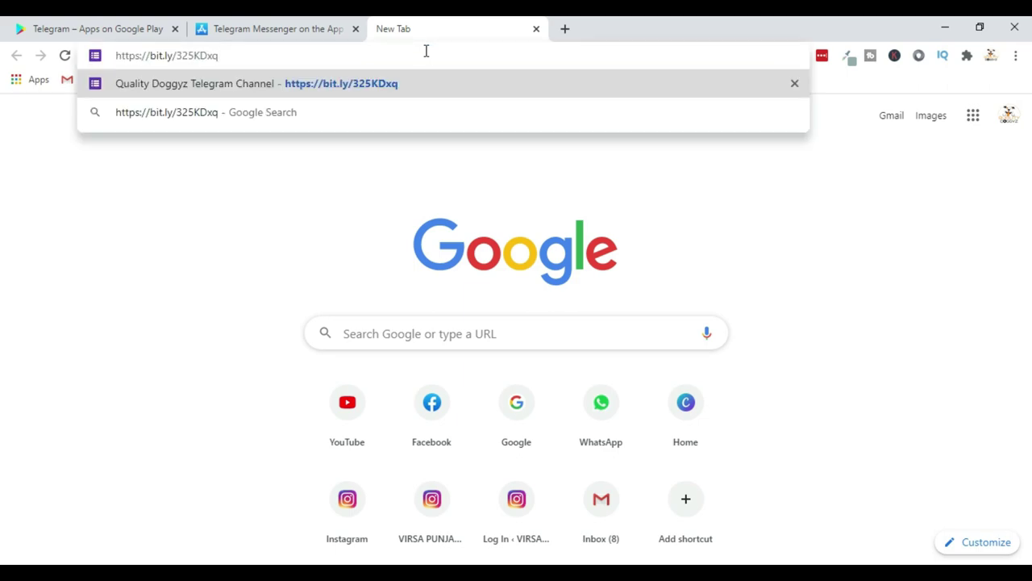
key(Return)
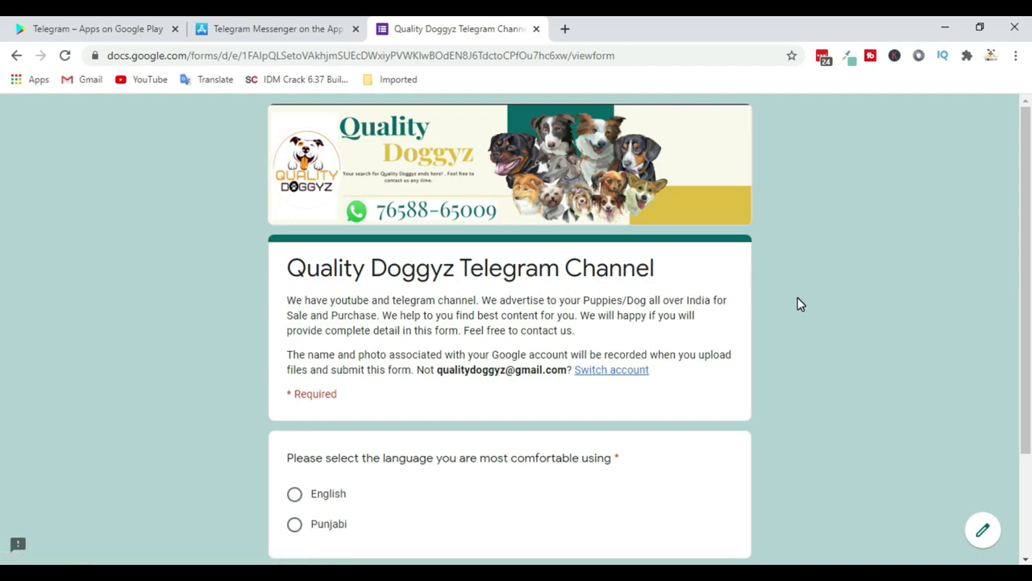
click(991, 58)
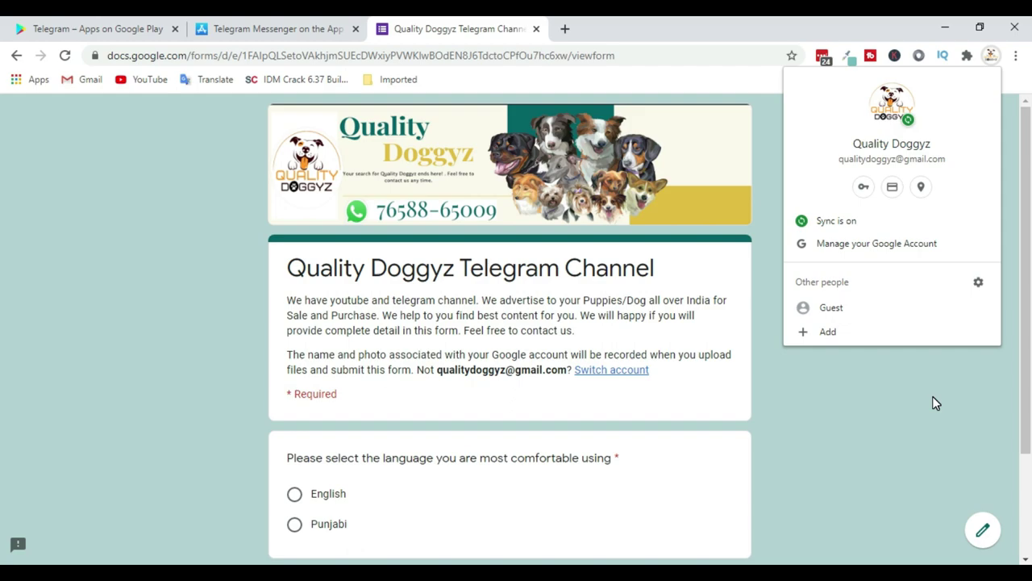
click(932, 396)
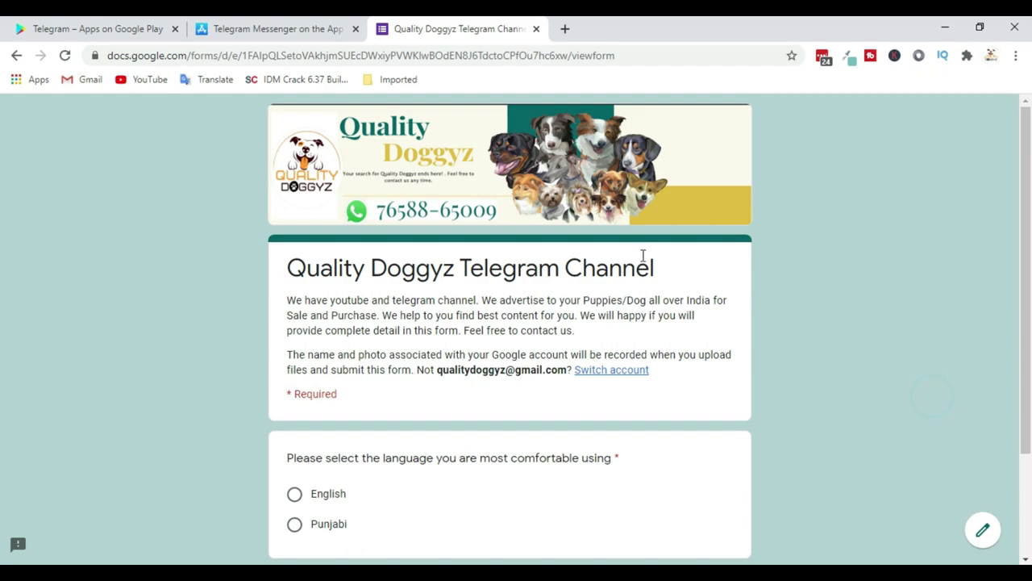
scroll(494, 203, down, 2)
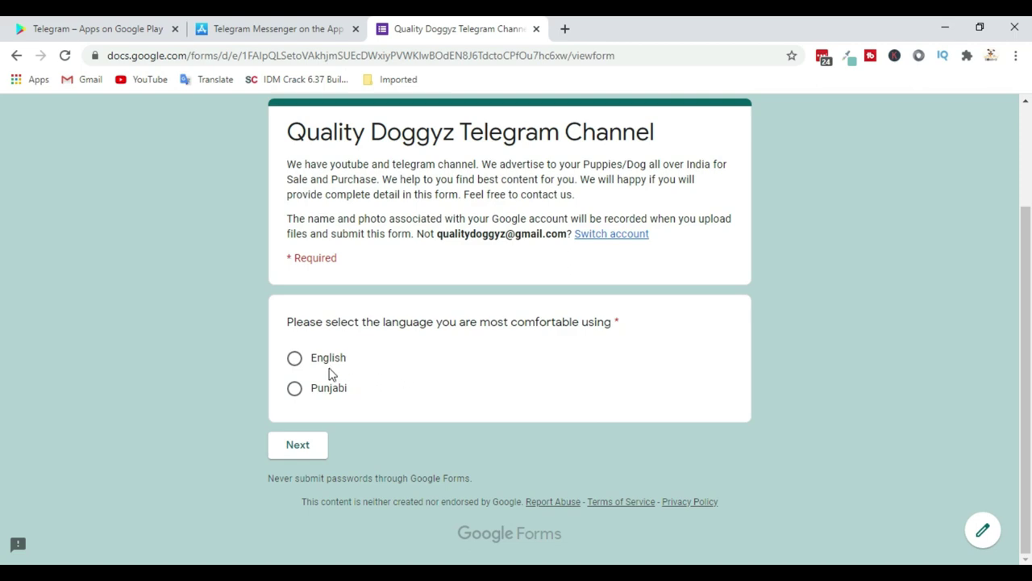
Choose English as the form language and continue to the English section
click(296, 360)
click(315, 452)
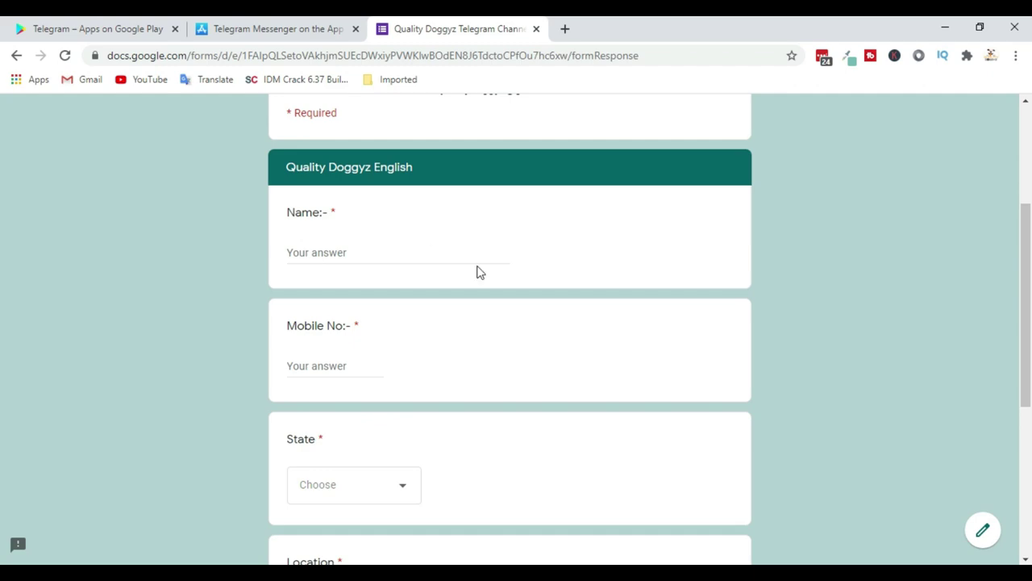
scroll(511, 309, down, 5)
scroll(513, 311, up, 5)
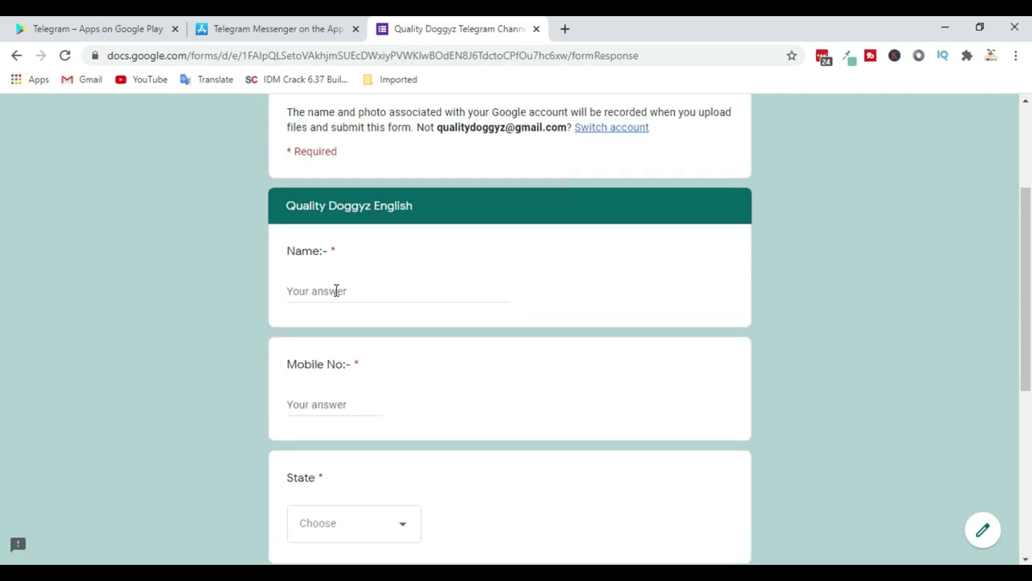
double_click(332, 251)
scroll(487, 475, down, 2)
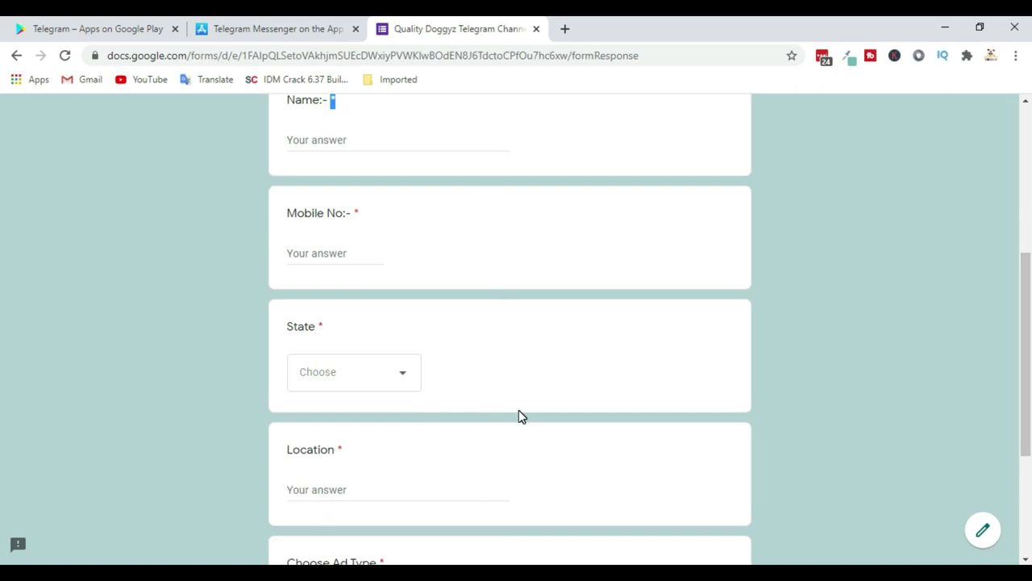
scroll(518, 414, up, 2)
Enter the contact's name and mobile number, correcting a mistyped digit
click(363, 287)
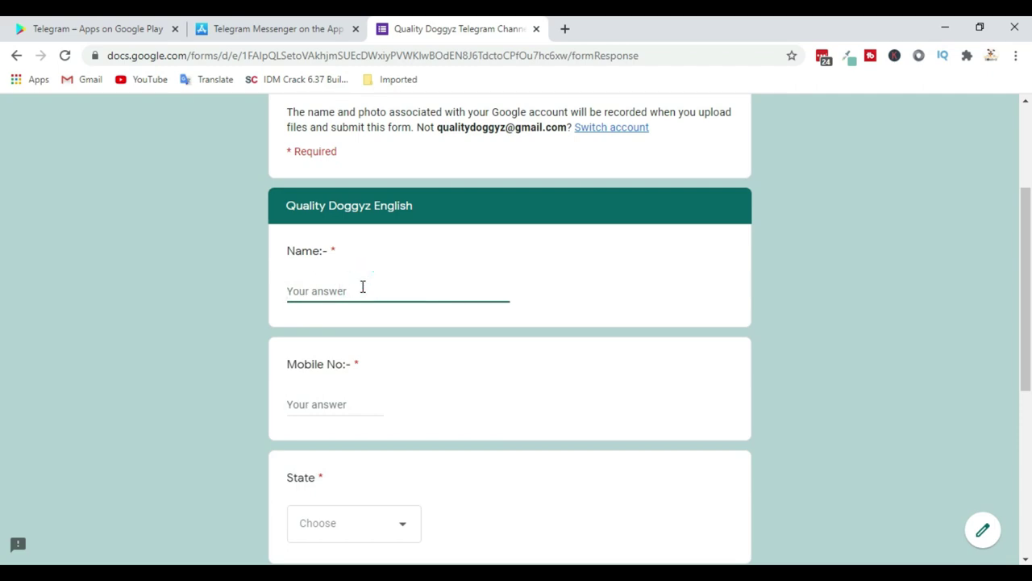
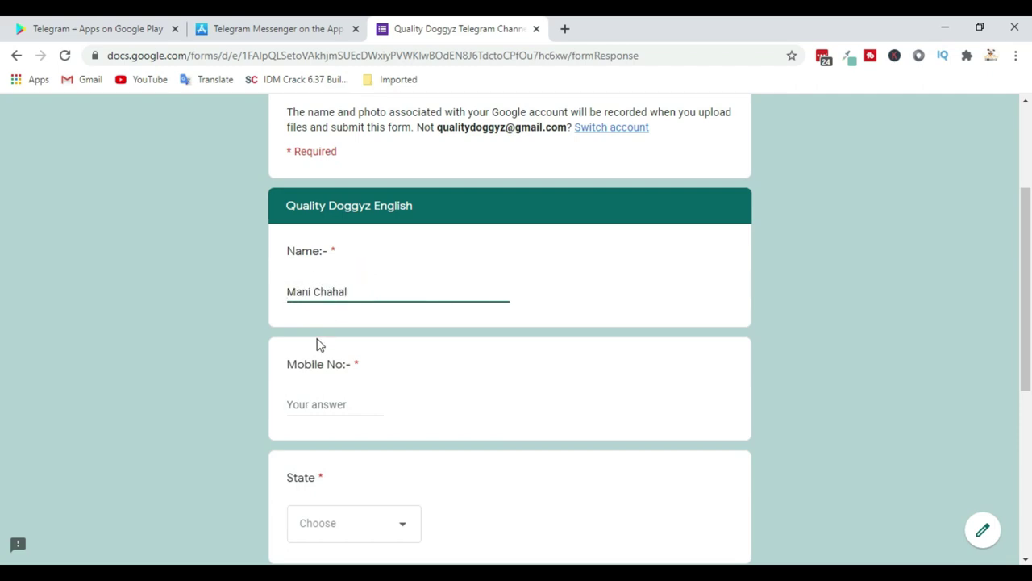
click(357, 404)
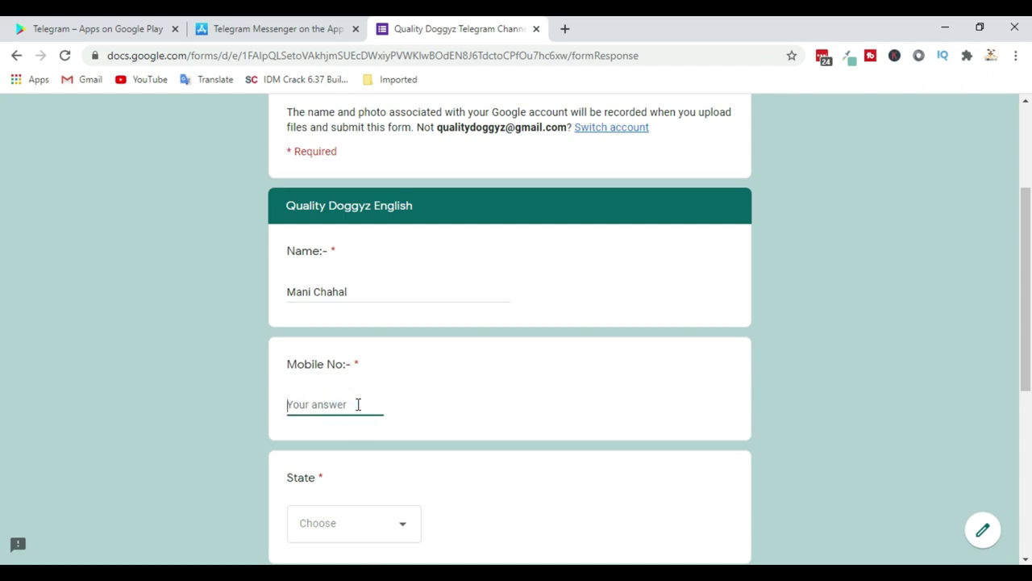
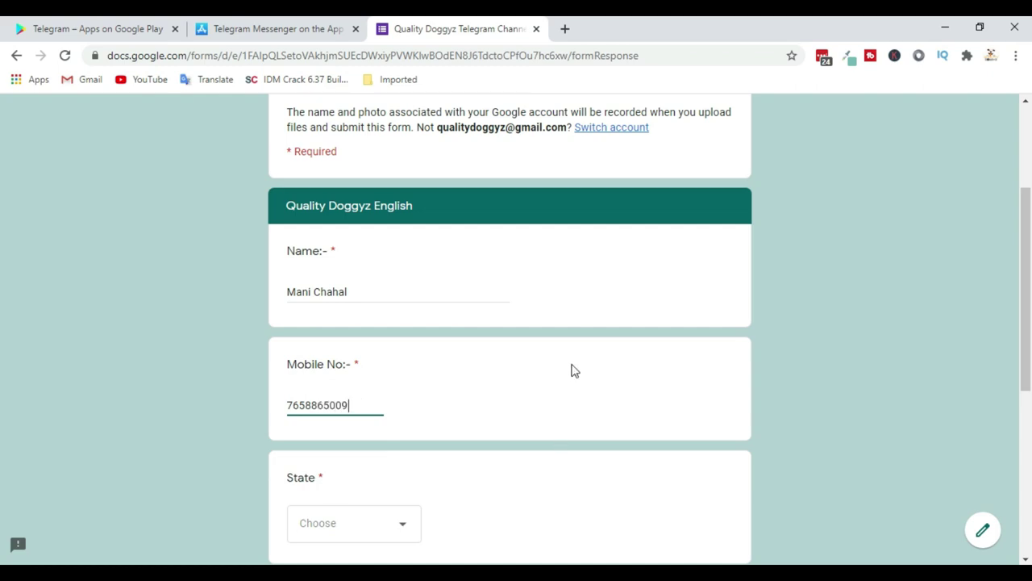
scroll(572, 369, down, 2)
Select Punjab as the state and enter Raikot as the location
click(401, 374)
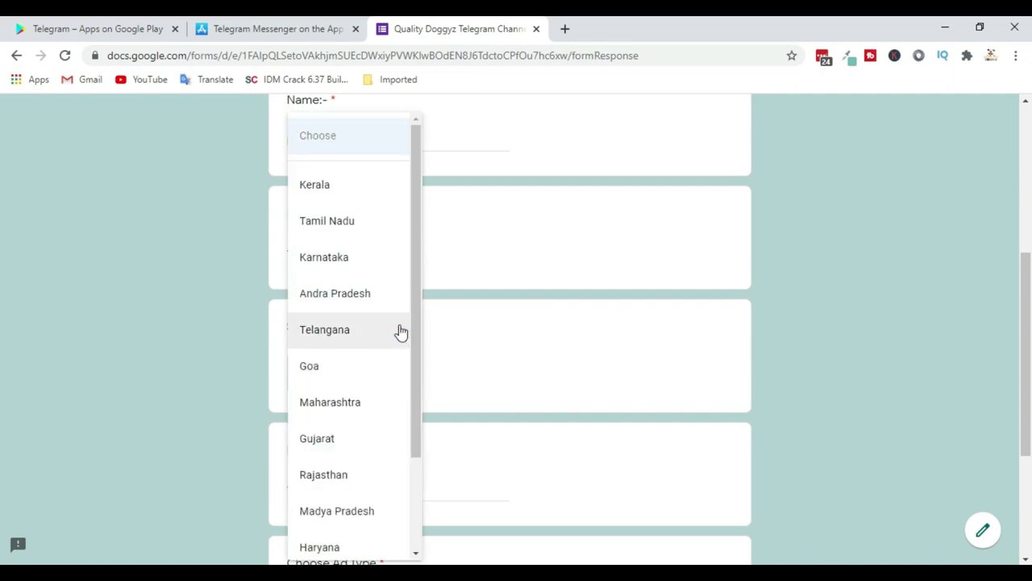
scroll(362, 274, down, 4)
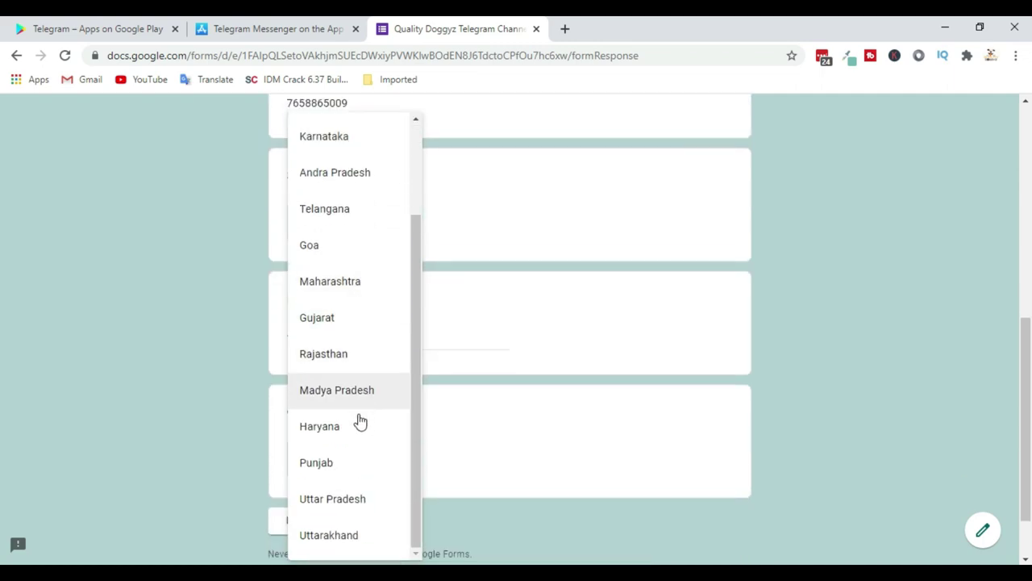
click(405, 475)
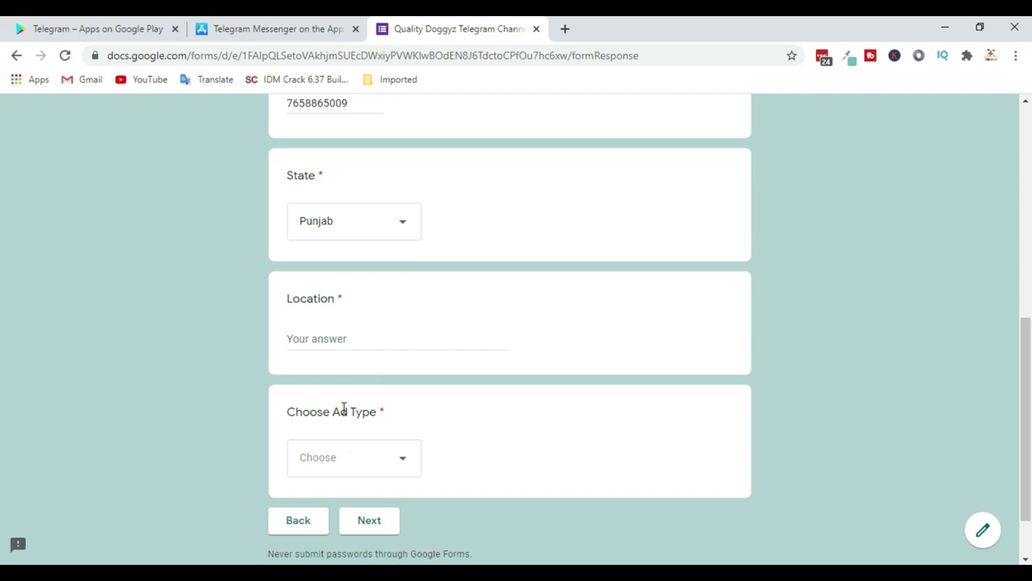
click(340, 339)
text(Raikot)
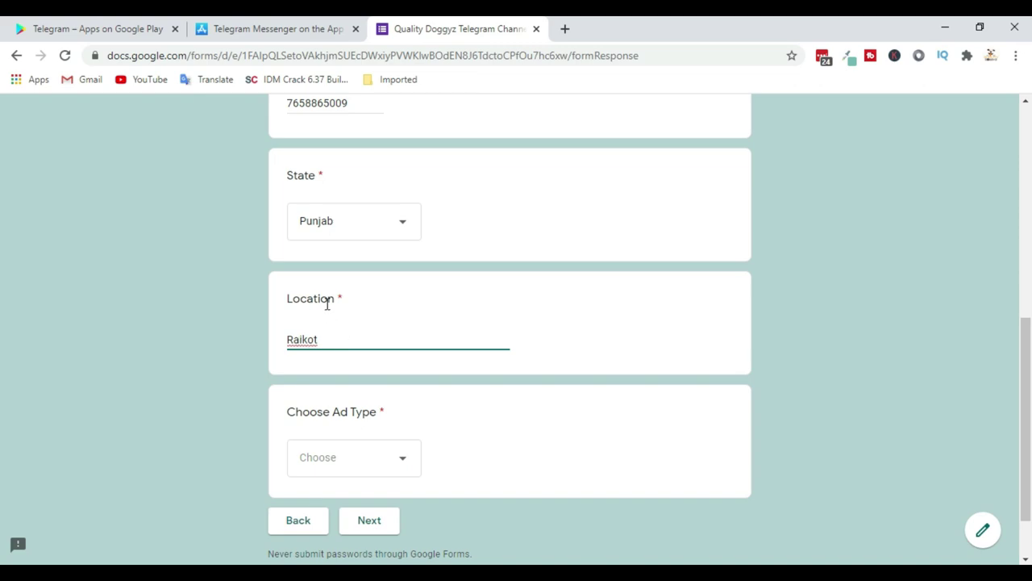
scroll(436, 362, down, 1)
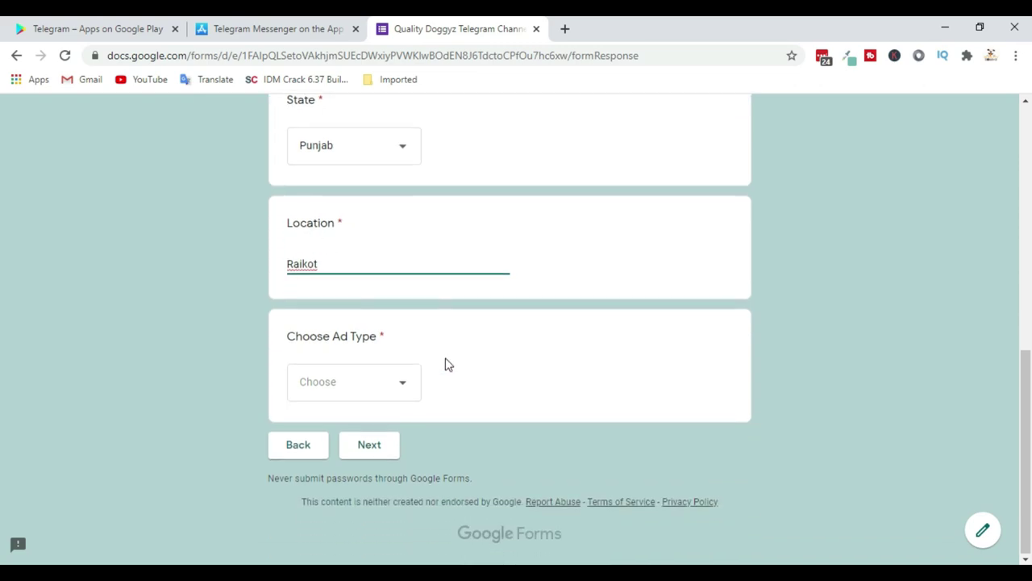
Choose For Sale as the ad type and continue to the next page
click(399, 387)
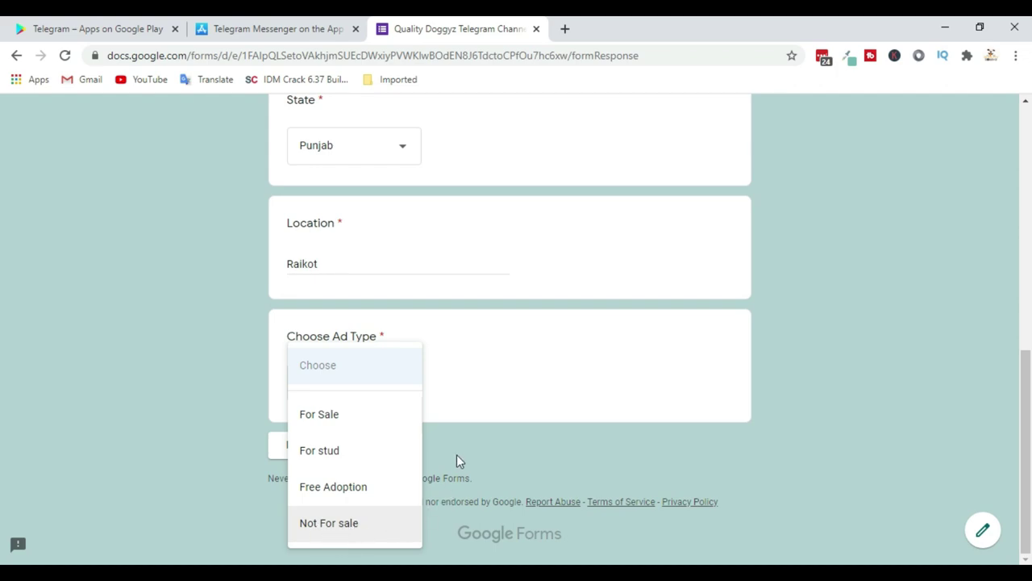
click(348, 423)
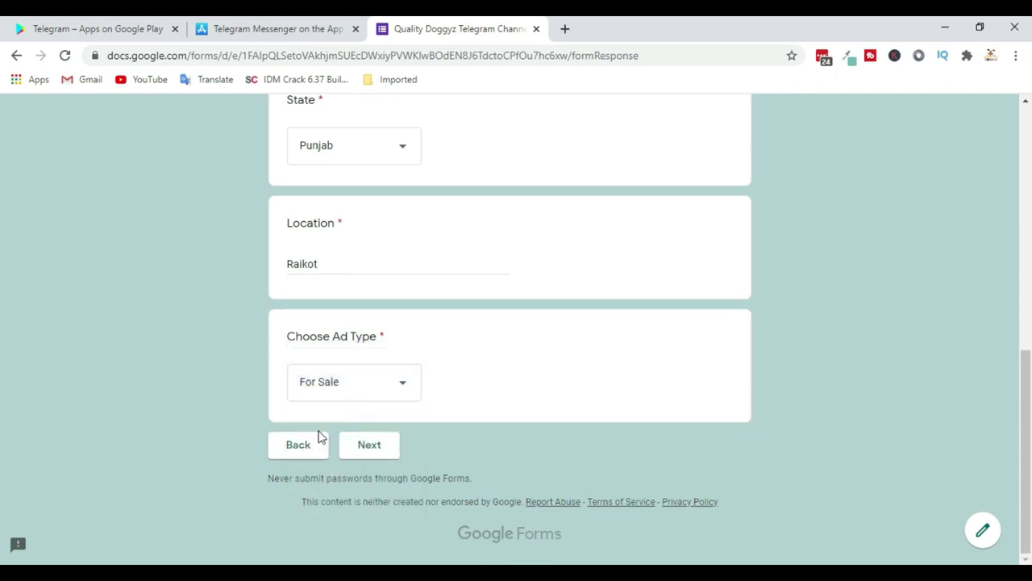
click(370, 446)
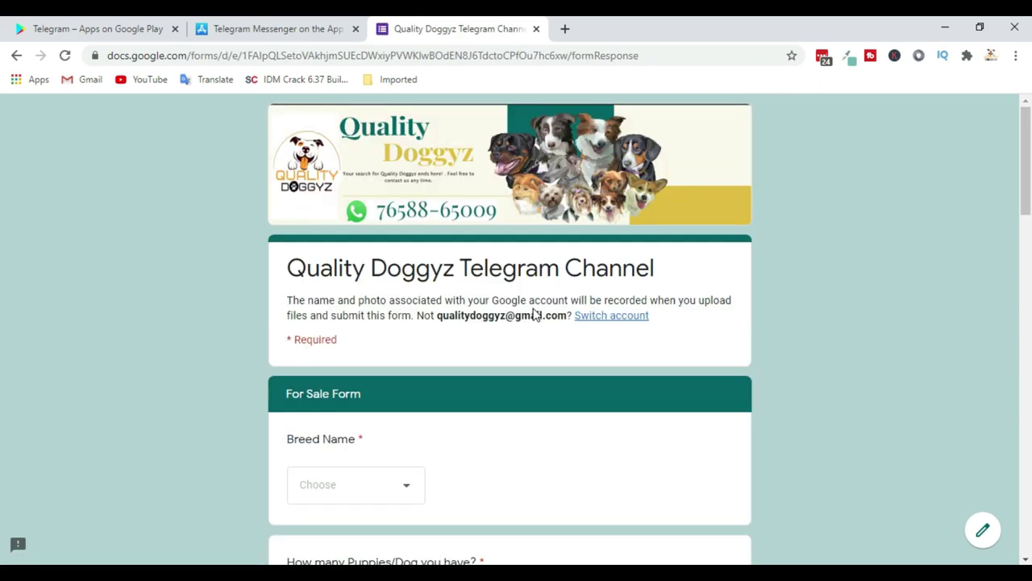
Select American Bully in the Breed Name dropdown
scroll(536, 311, down, 2)
scroll(520, 279, down, 1)
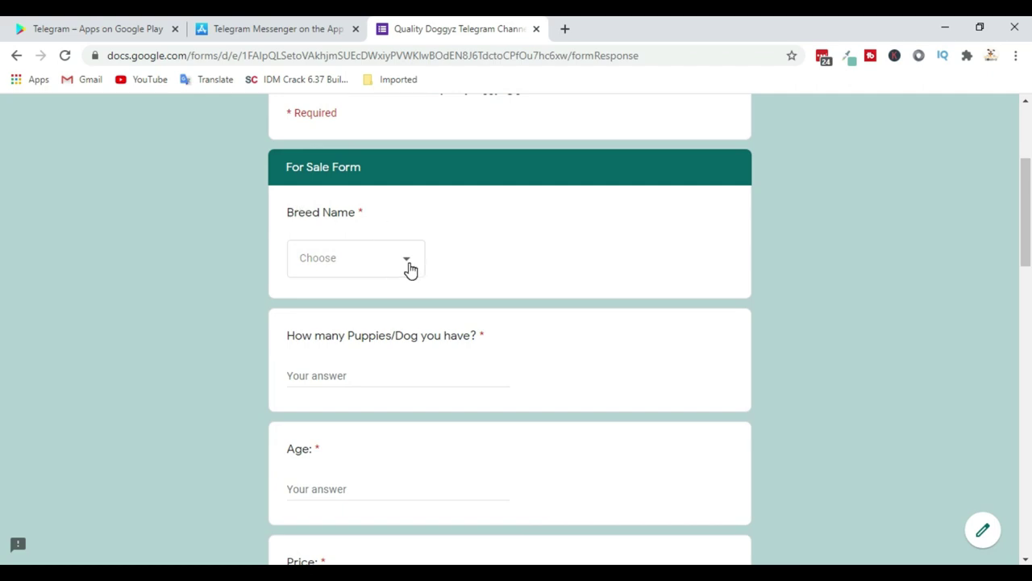
click(409, 267)
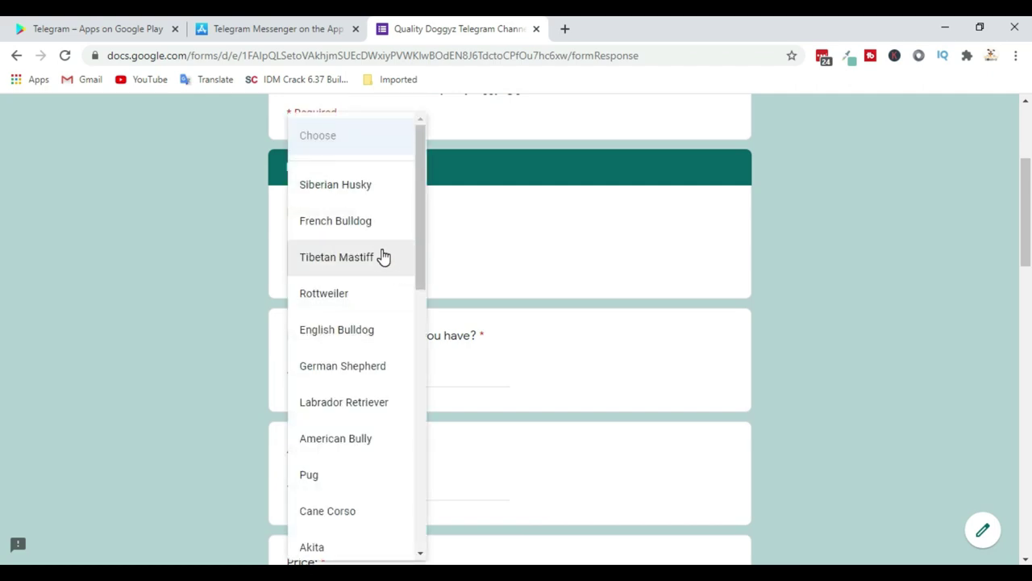
scroll(380, 256, down, 3)
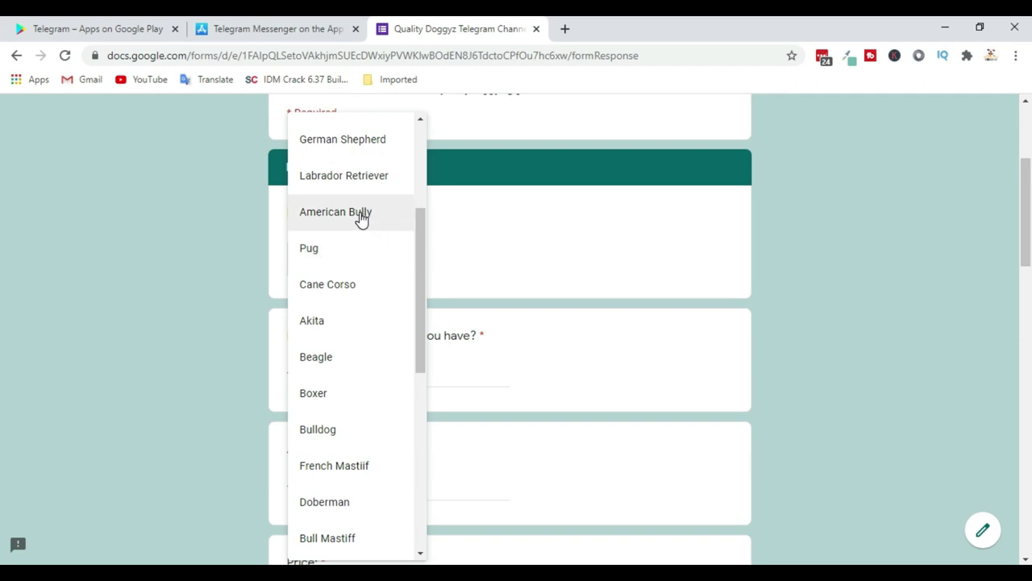
click(361, 215)
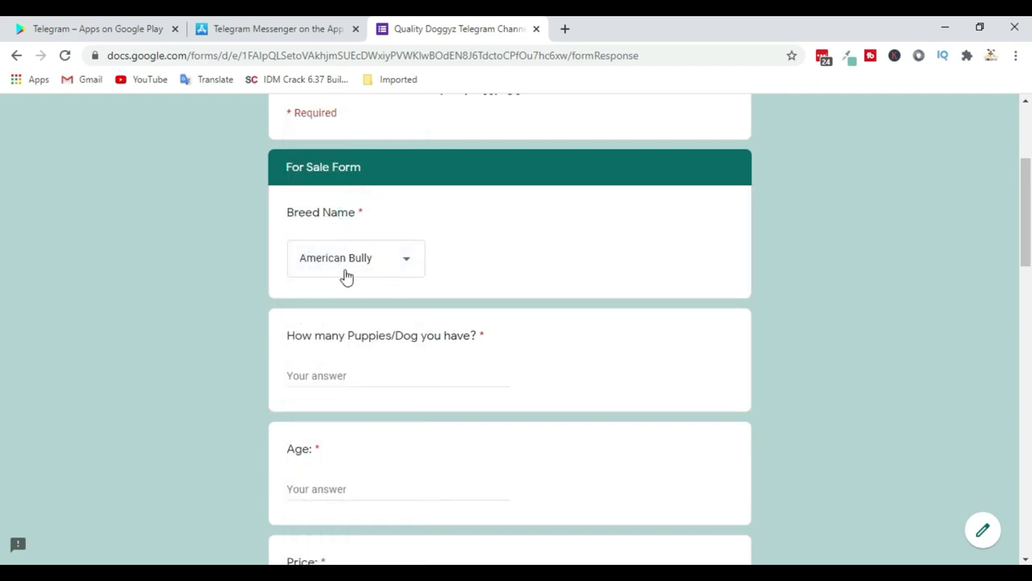
scroll(541, 279, down, 1)
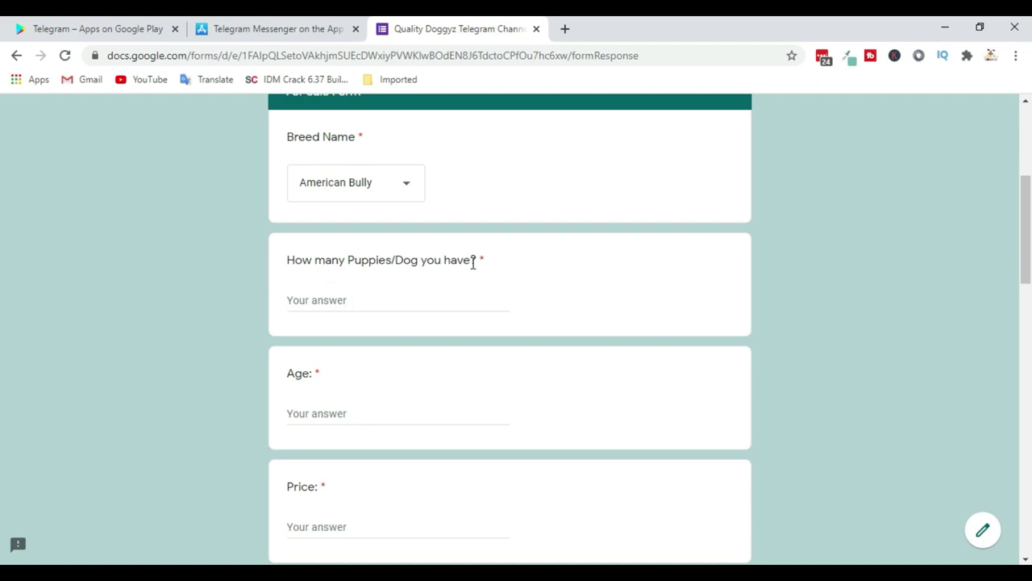
Answer count 'One male or one female', age '50 days' and price '15000 m 20000 f'
click(369, 302)
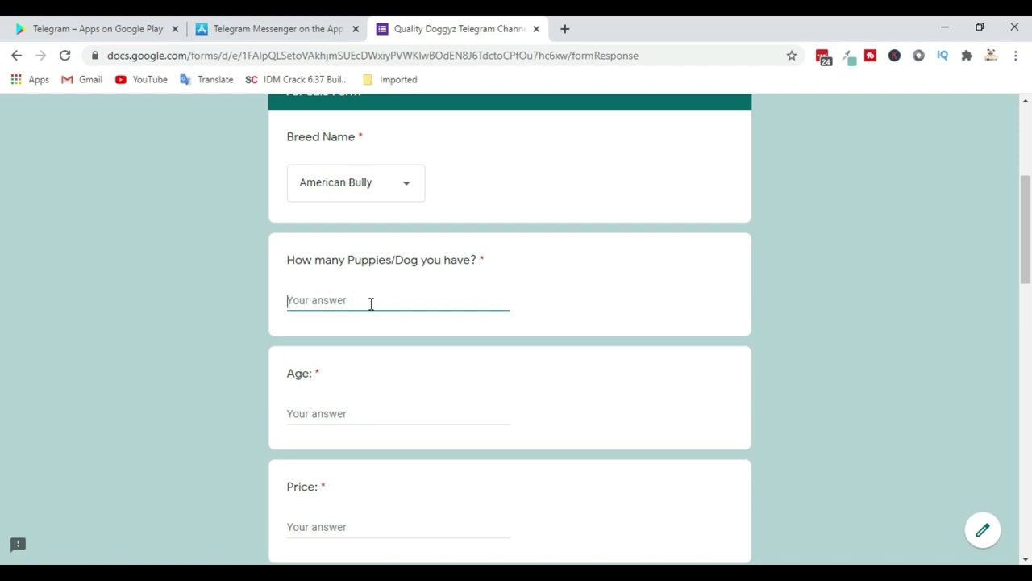
text(One male or one femal)
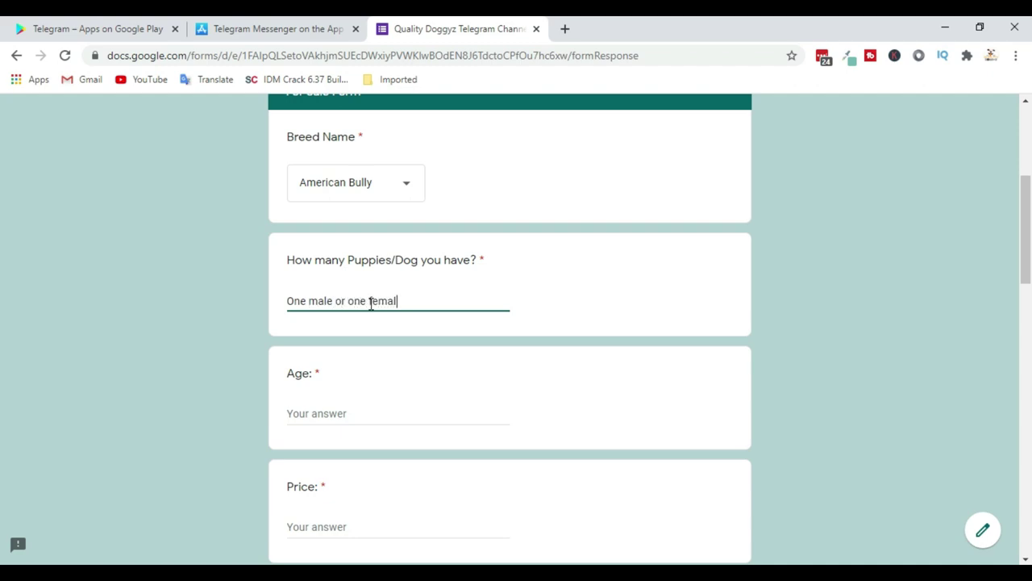
text(e)
click(357, 414)
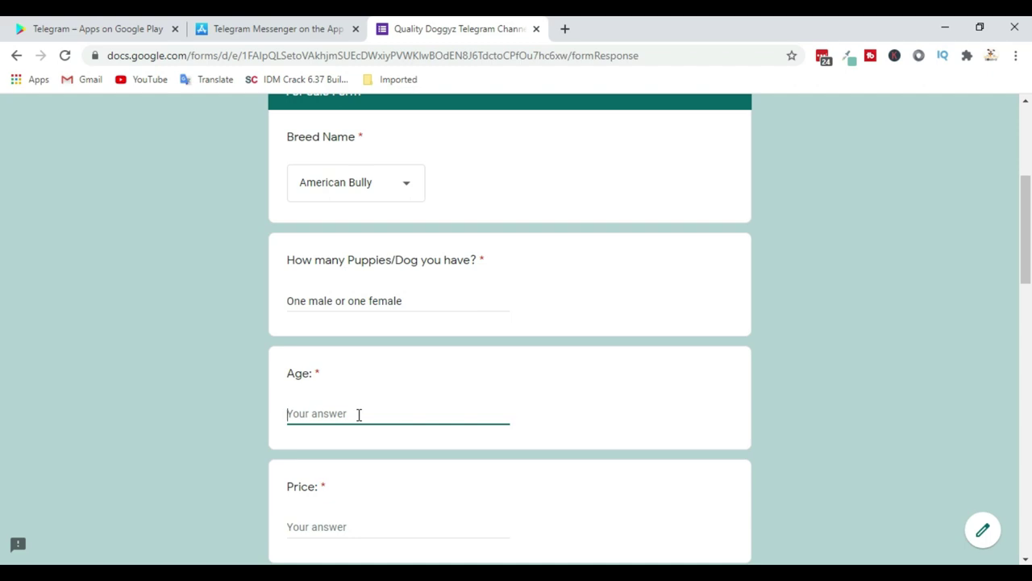
text(50 days)
scroll(415, 315, down, 2)
click(351, 377)
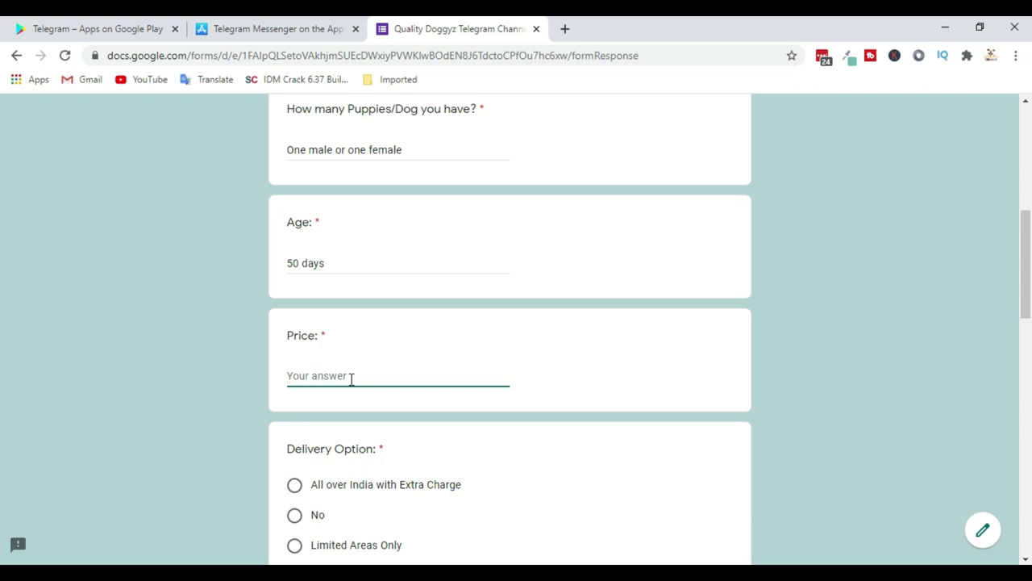
text(15000 m 20000 f)
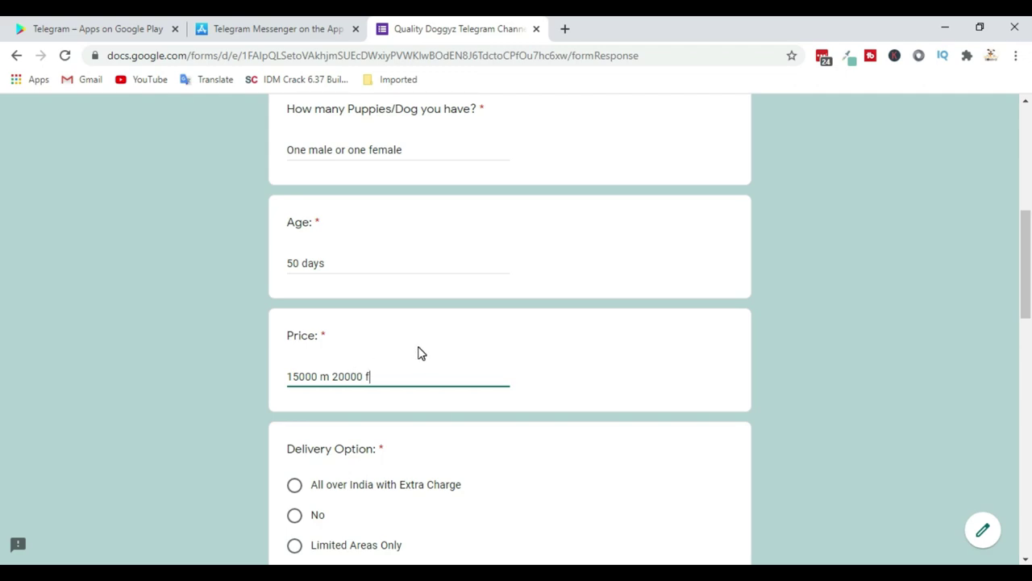
scroll(417, 352, down, 3)
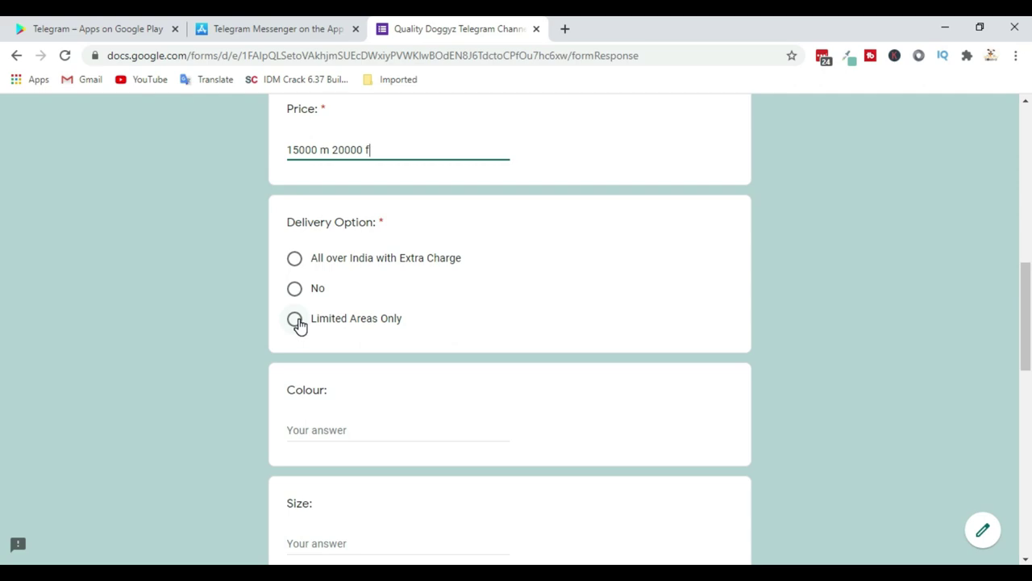
Choose delivery all over India with extra charge and check the Delivery Option required mark
click(294, 259)
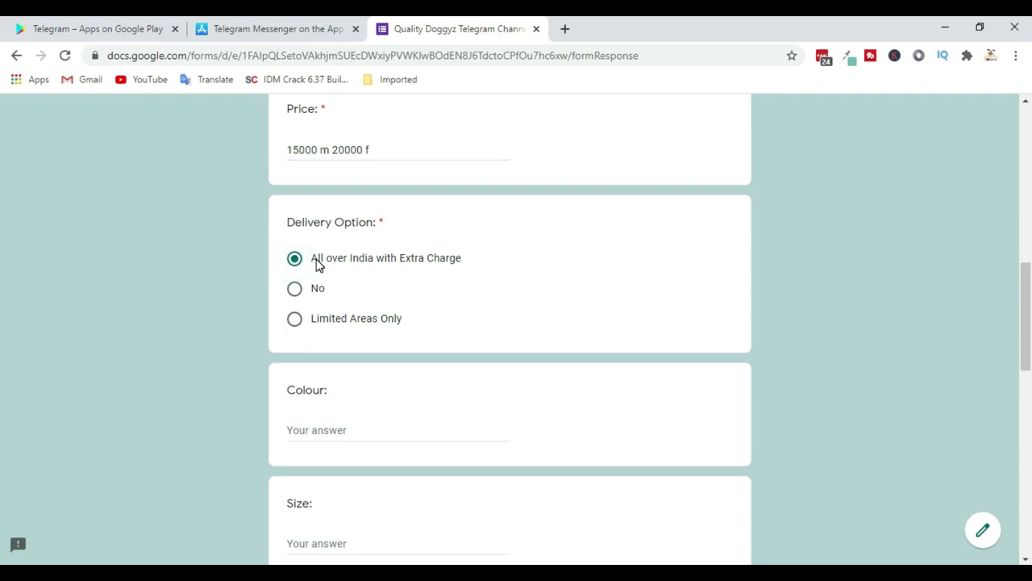
scroll(475, 271, down, 2)
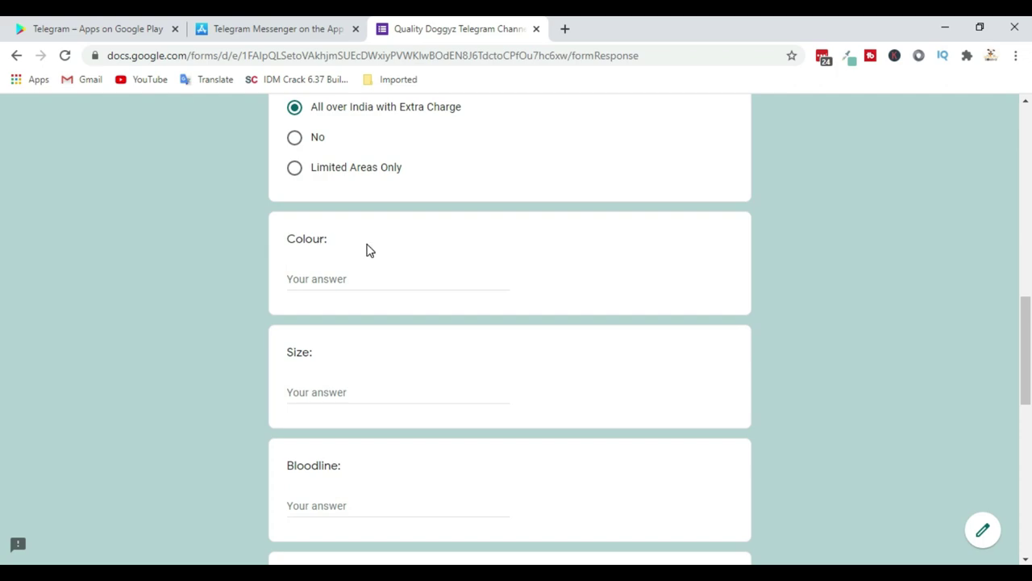
scroll(387, 250, up, 2)
click(380, 223)
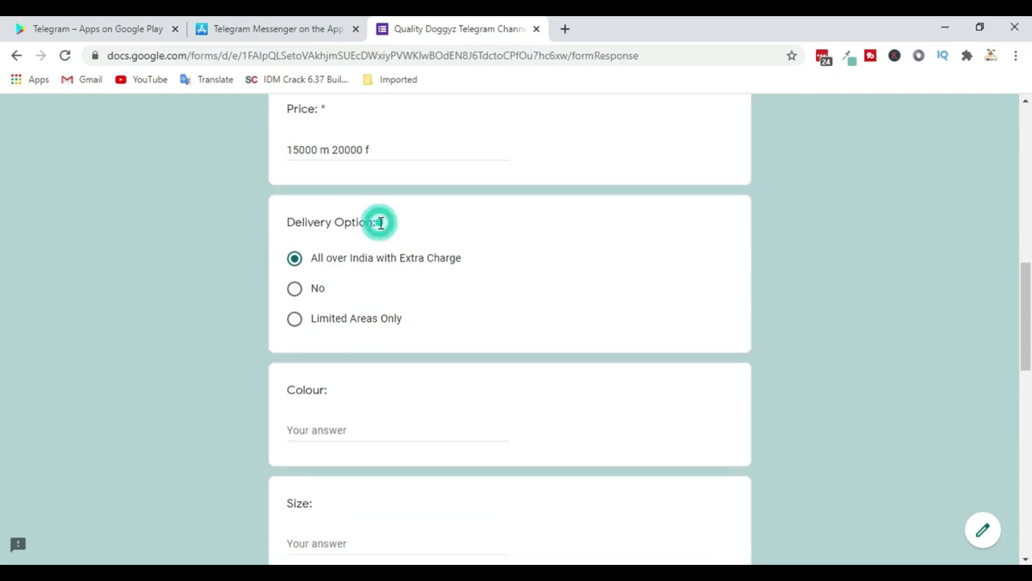
drag(382, 224, 392, 228)
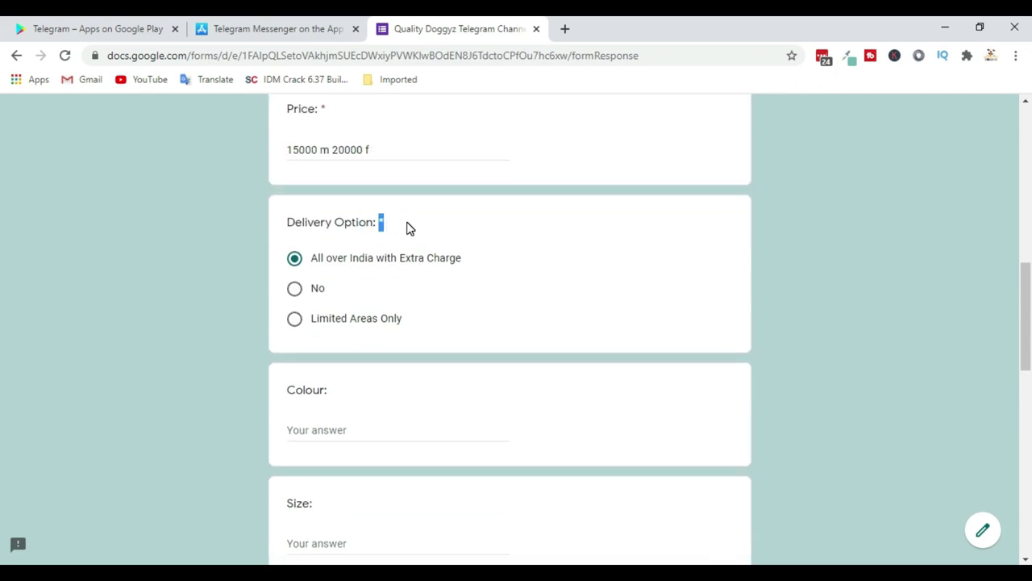
click(408, 227)
Enter 'kci' for Registered By, answer No for vaccination and With Paper for paper
scroll(478, 223, down, 2)
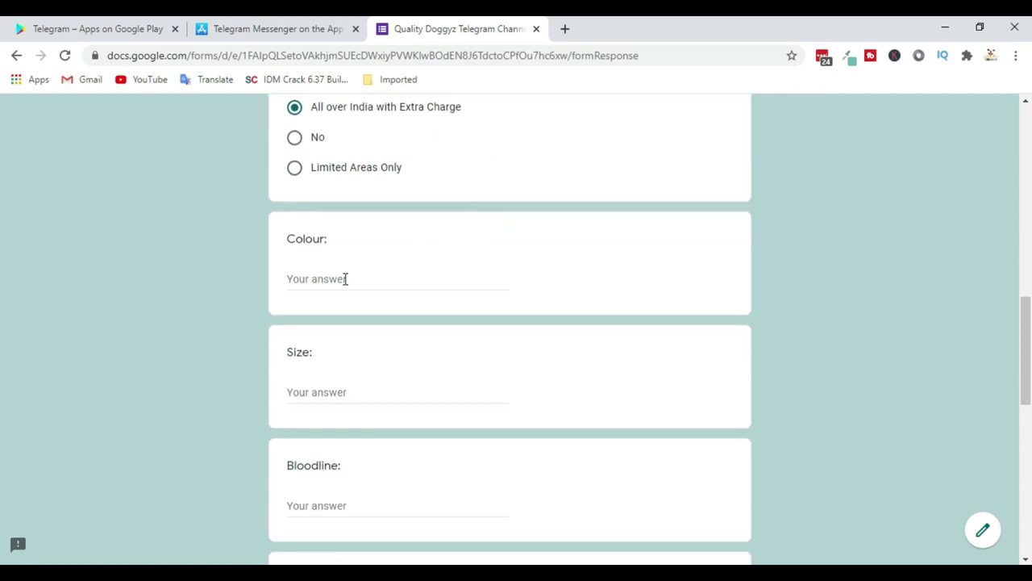
scroll(348, 379, down, 2)
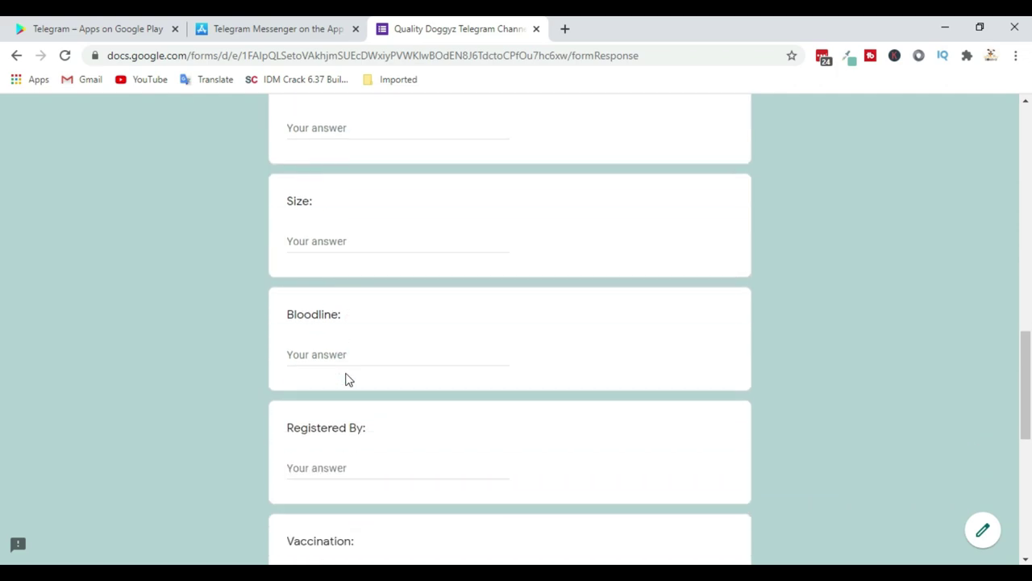
scroll(399, 354, down, 2)
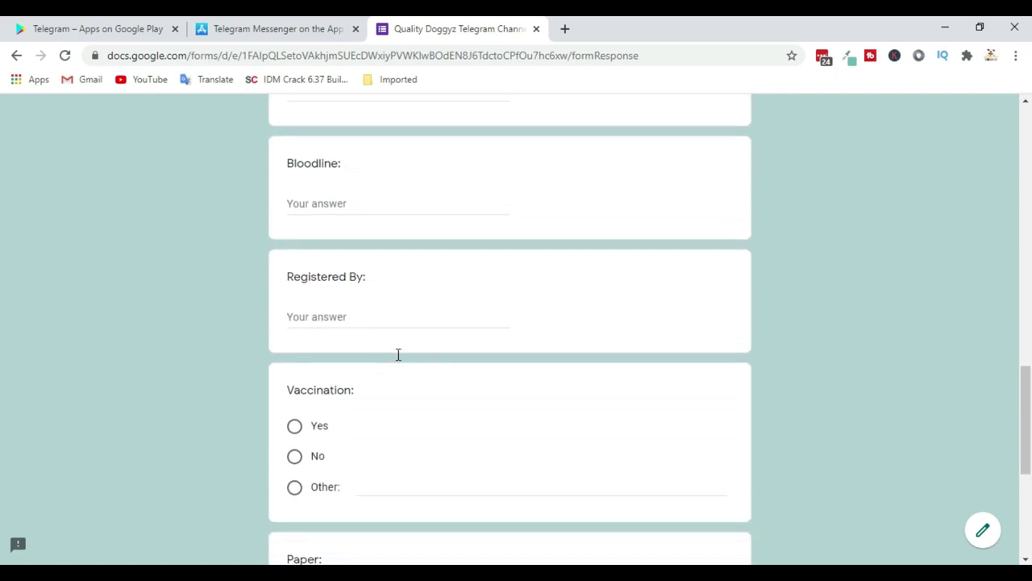
click(350, 317)
text(kci)
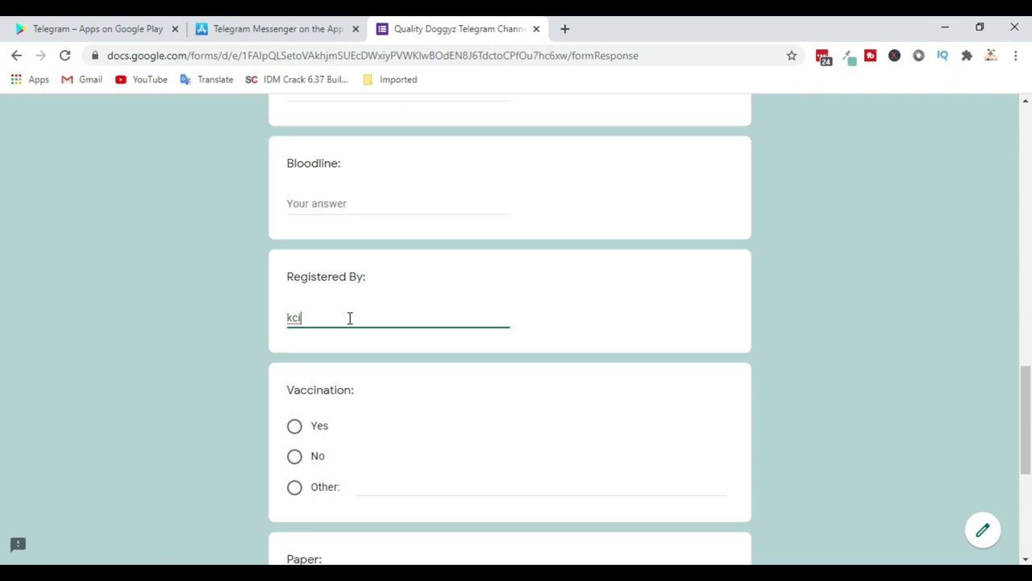
scroll(452, 302, down, 1)
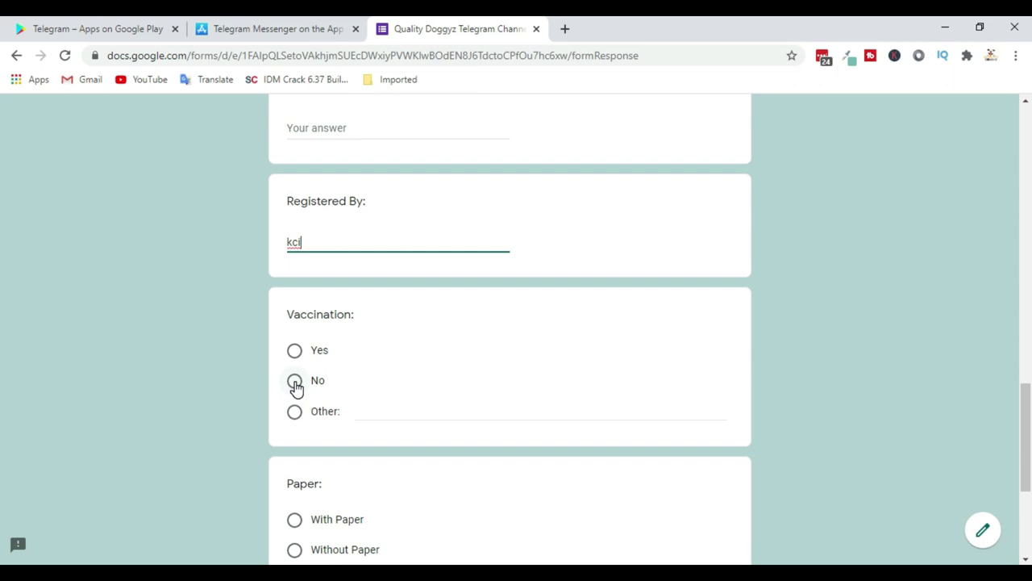
click(294, 380)
scroll(451, 346, down, 4)
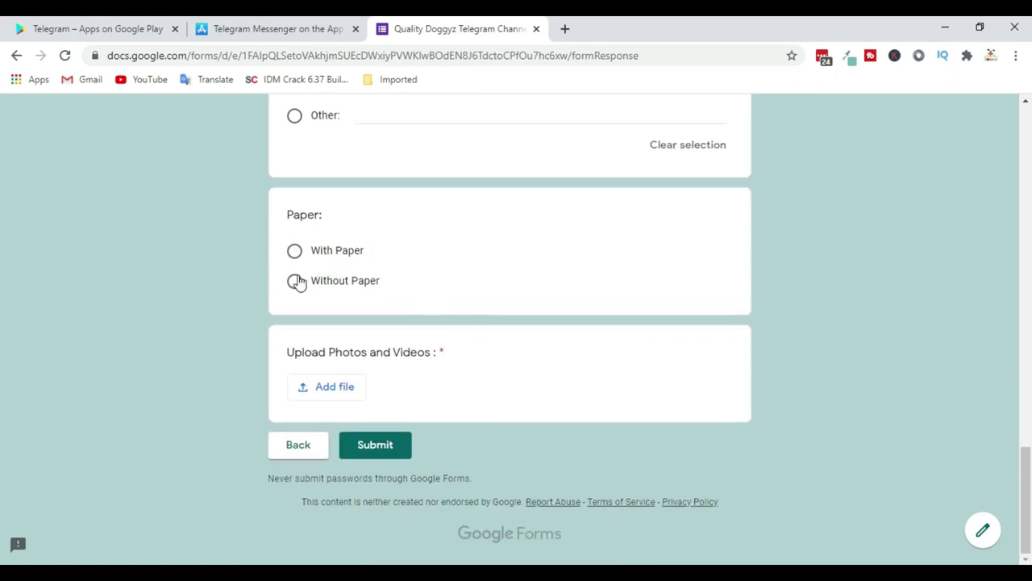
click(294, 250)
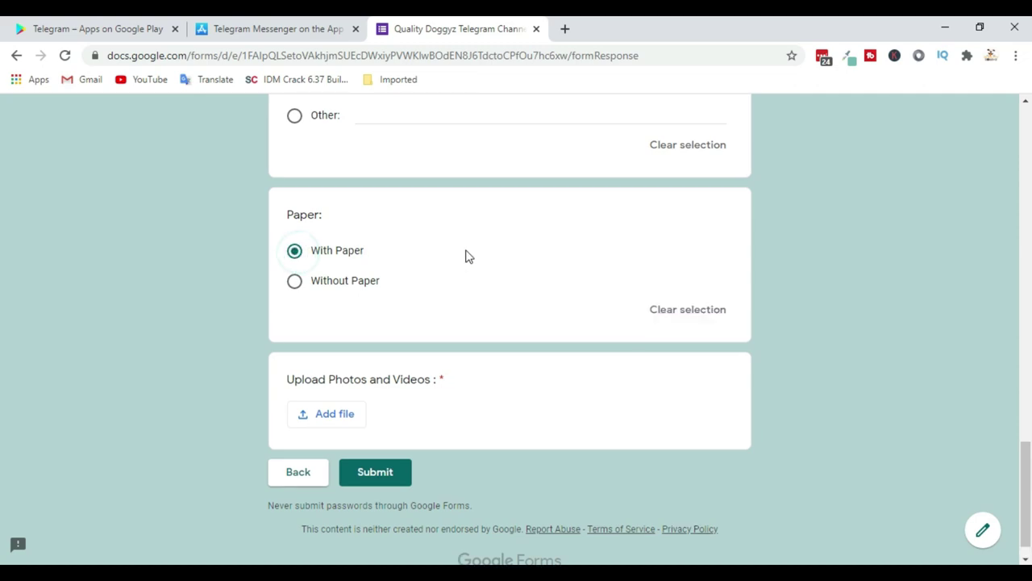
scroll(465, 255, down, 1)
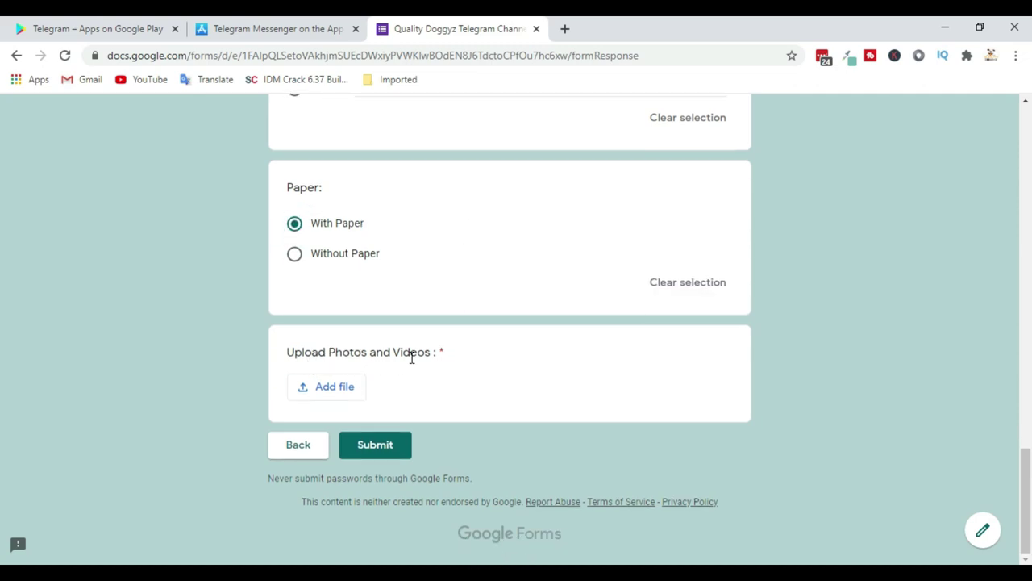
Upload golden retriever (3).png from Downloads to the Upload Photos and Videos question
click(335, 387)
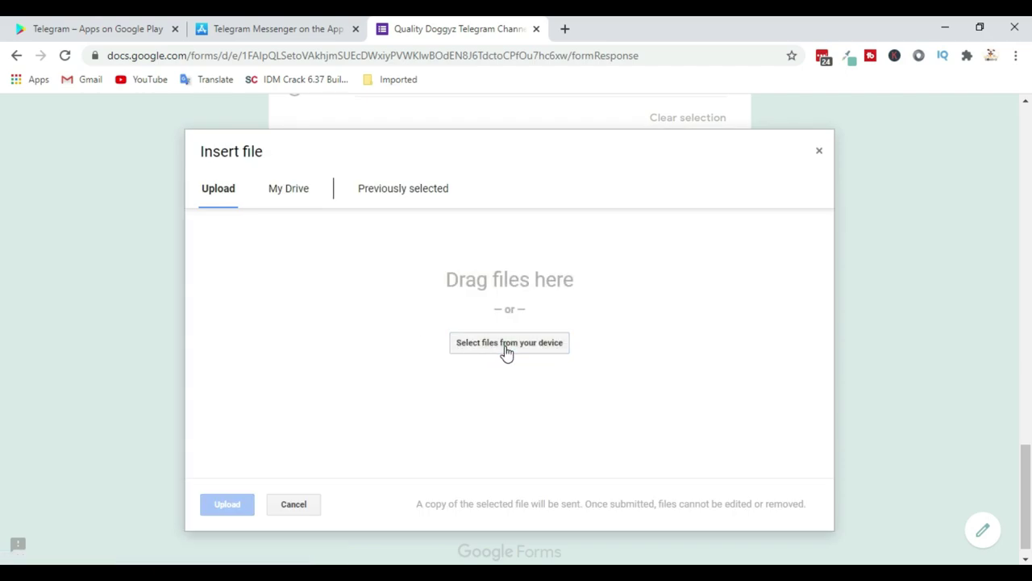
click(505, 347)
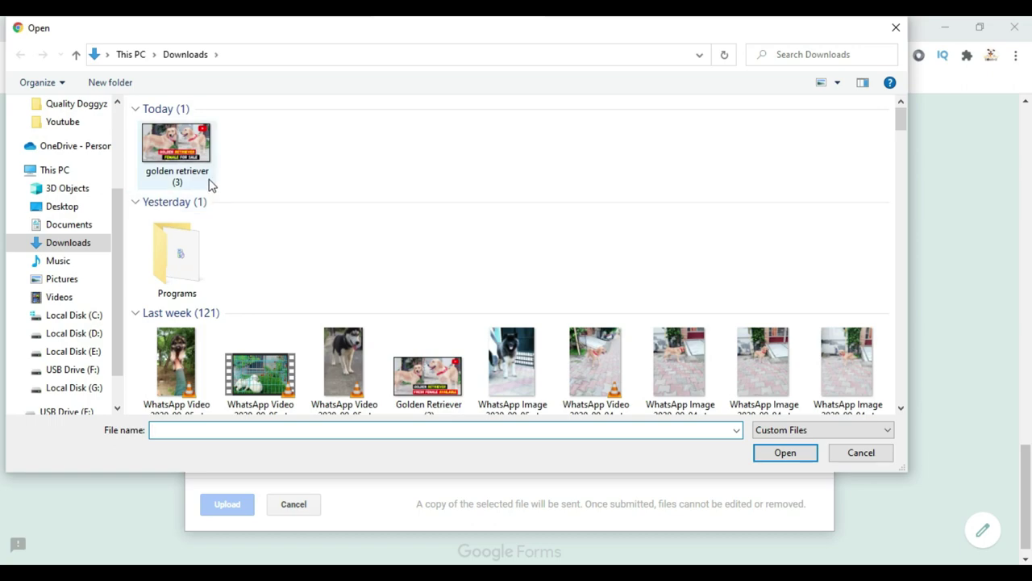
click(202, 161)
click(781, 453)
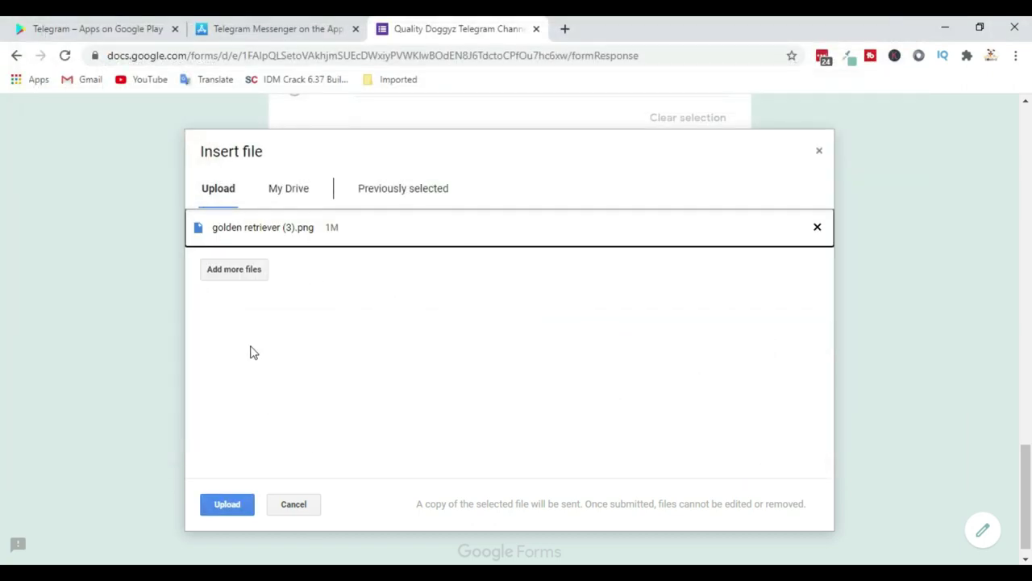
click(237, 502)
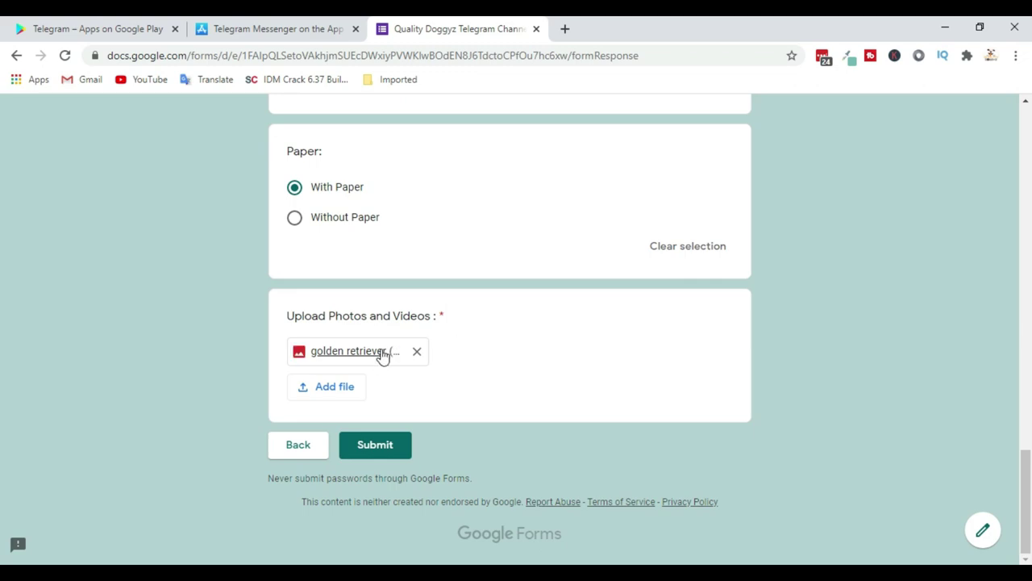
Submit the completed Quality Doggyz form
click(386, 449)
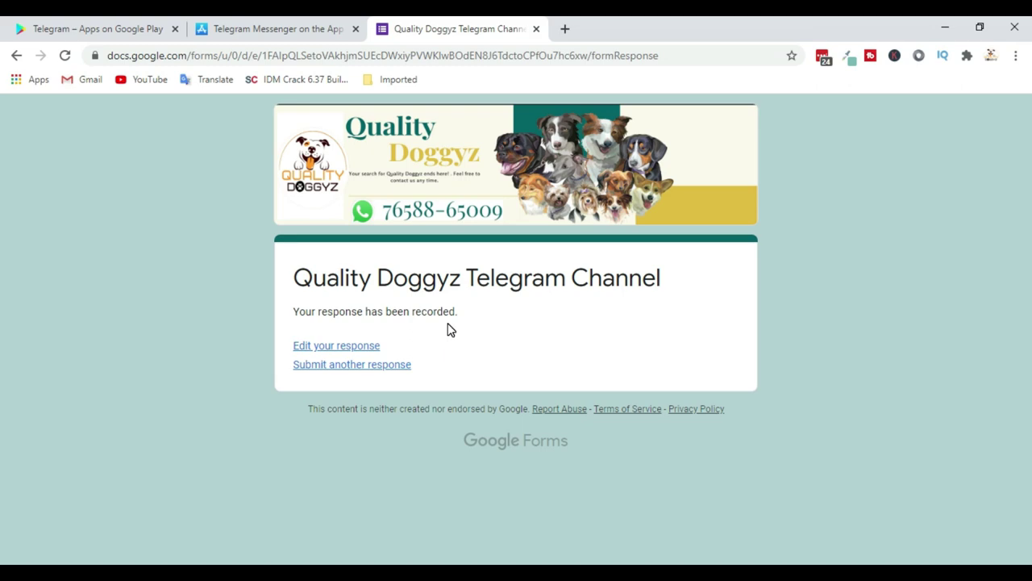
Reopen the submitted response for editing and pick English again
click(330, 345)
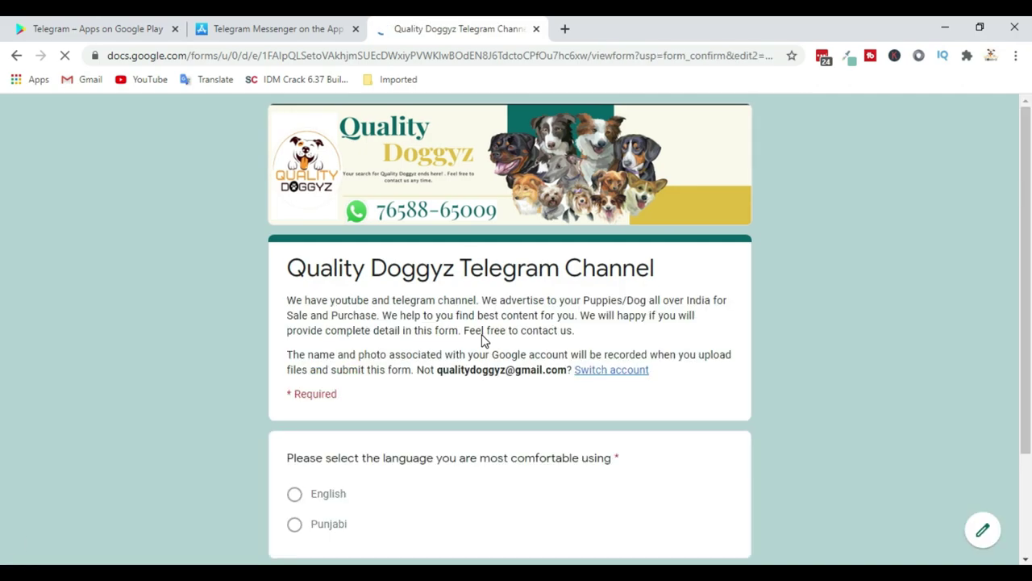
scroll(482, 341, down, 3)
click(306, 444)
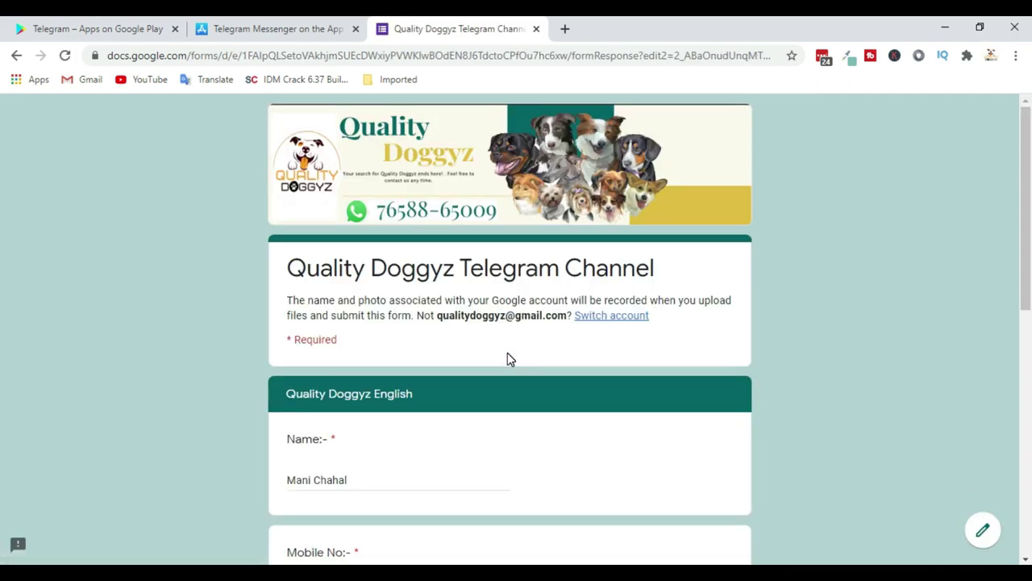
Keep For Sale as the ad type and advance to the For Sale Form section
scroll(508, 352, down, 3)
scroll(508, 353, down, 1)
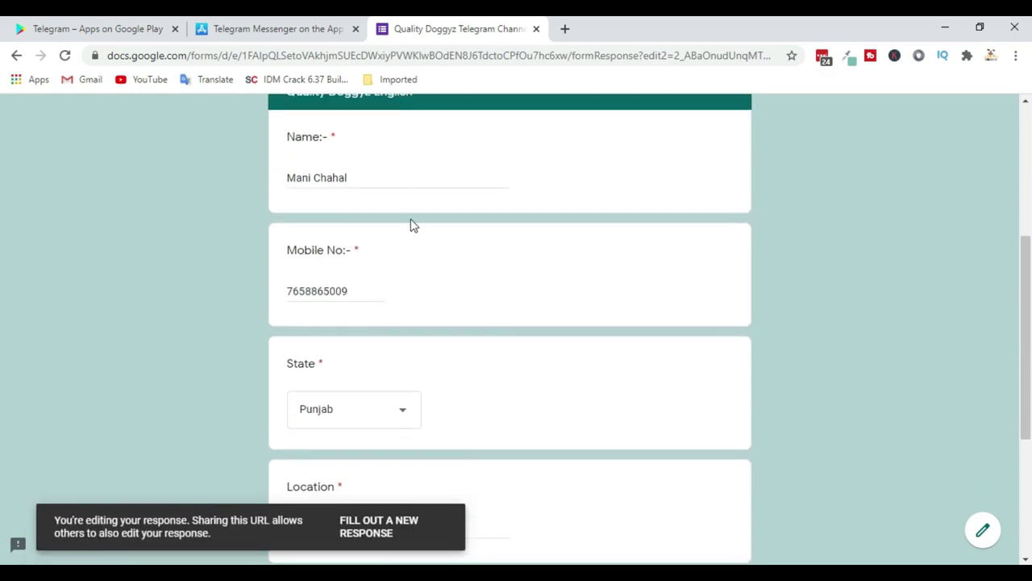
scroll(415, 238, down, 1)
scroll(407, 234, down, 1)
scroll(420, 250, down, 2)
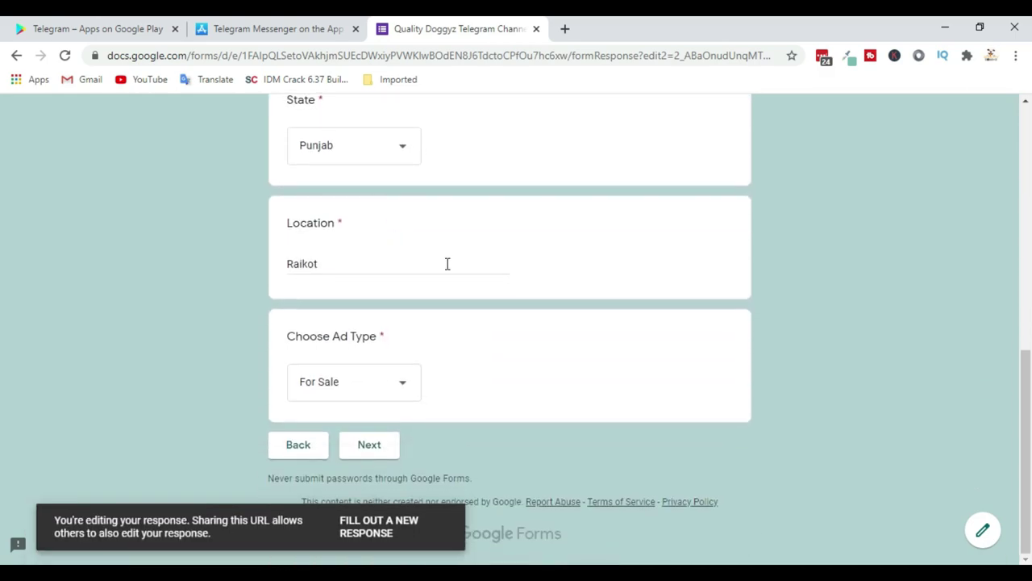
click(391, 392)
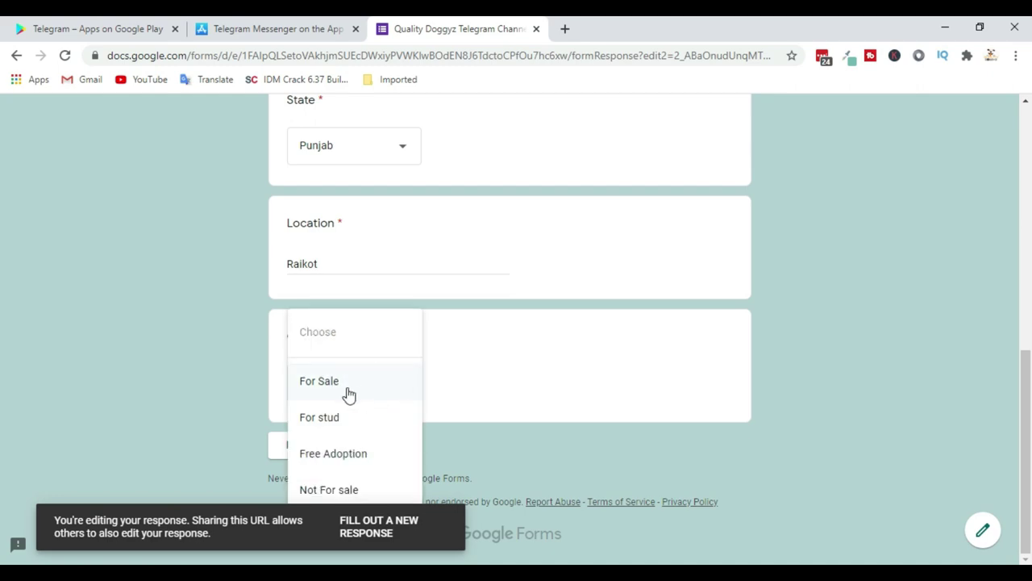
click(554, 323)
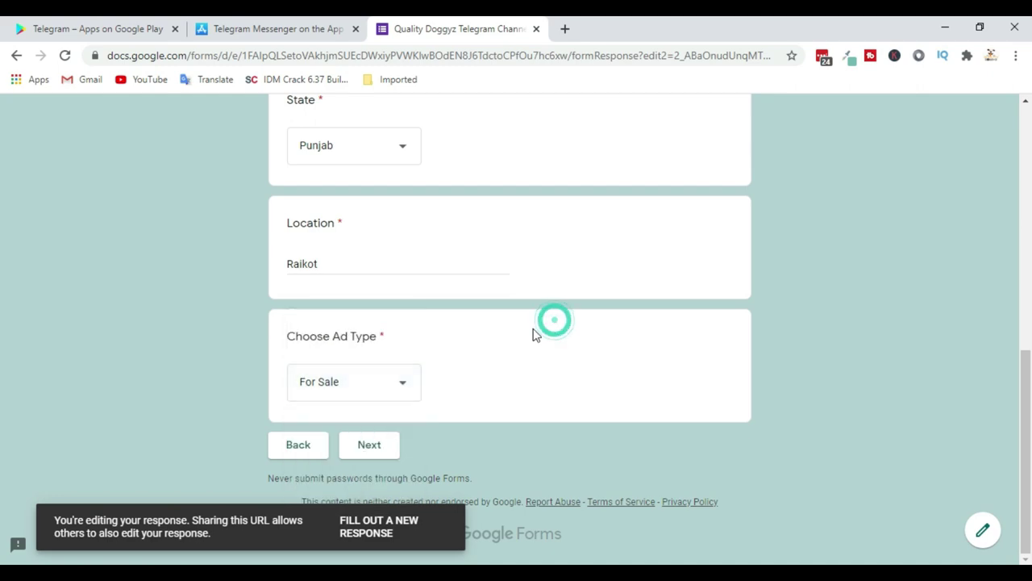
click(379, 449)
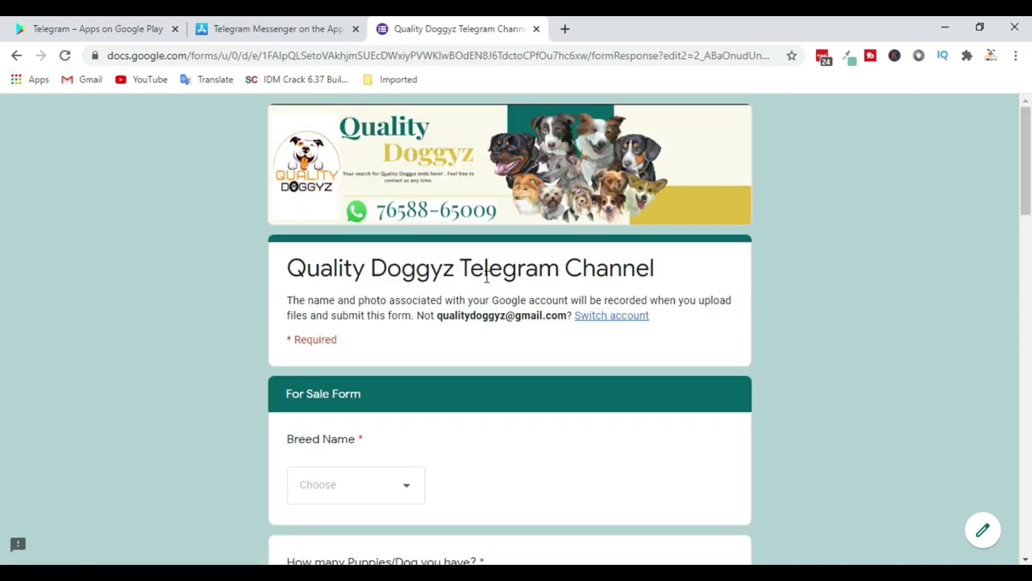
Trim the Price answer from '15000 m 20000 f' down to just 15000
scroll(530, 302, down, 4)
scroll(528, 298, down, 4)
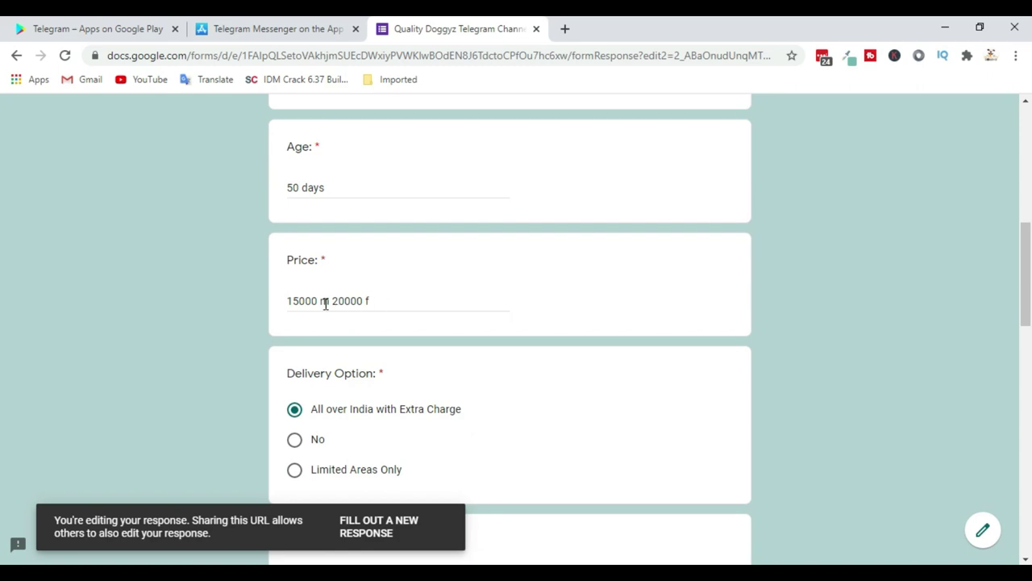
drag(320, 300, 388, 301)
key(BackSpace)
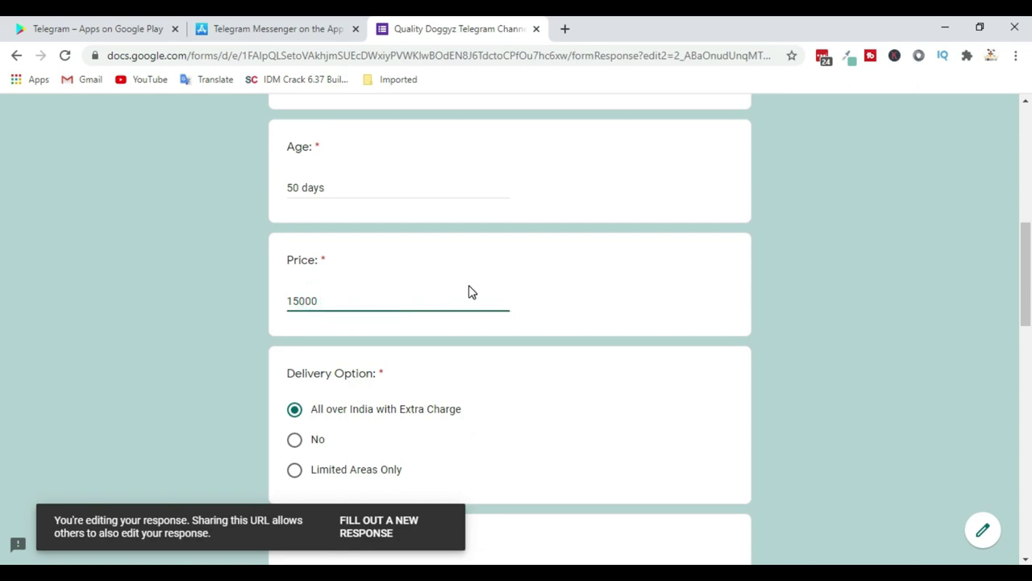
Resubmit the edited form response
scroll(493, 299, down, 4)
scroll(493, 305, down, 10)
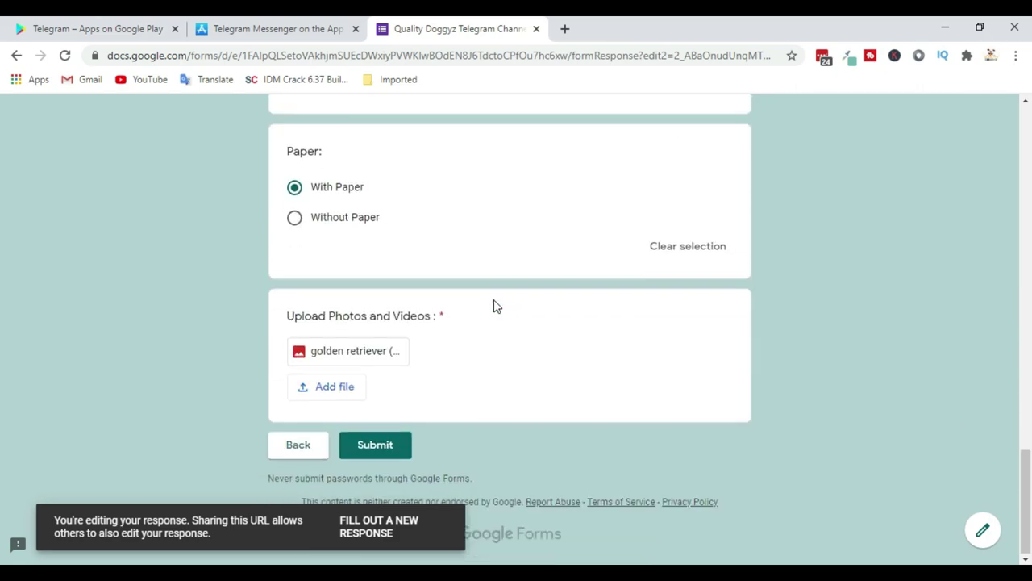
click(392, 457)
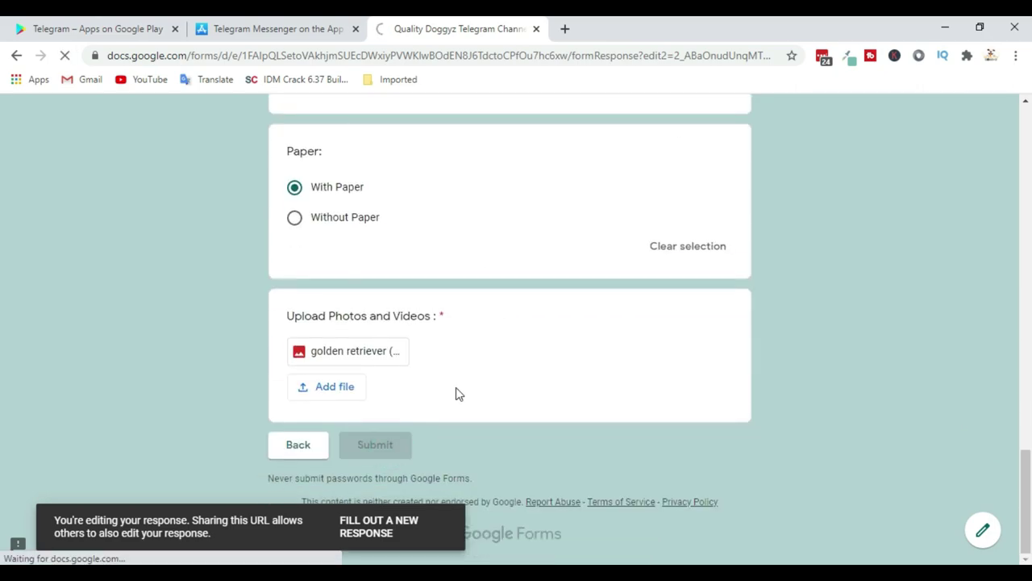